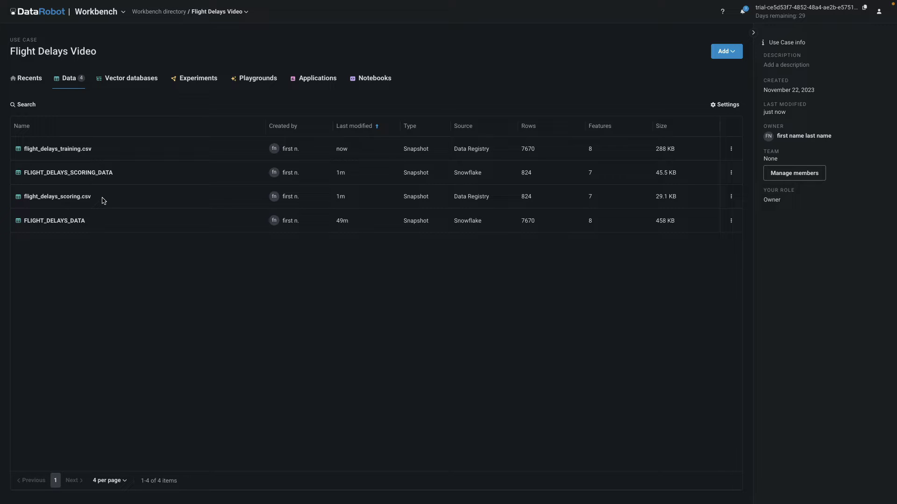
# Step: Check the use case's add options, then open FLIGHT_DELAYS_DATA's actions to wrangle it
pyautogui.click(734, 55)
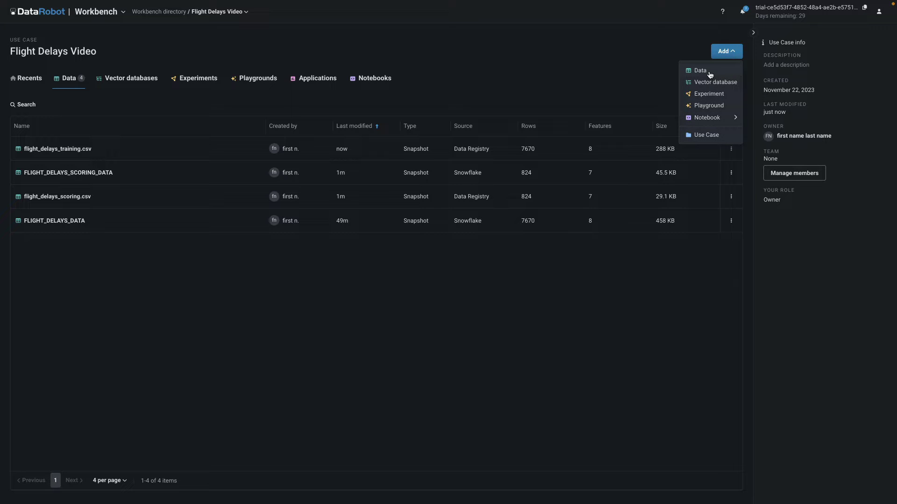
pyautogui.click(629, 75)
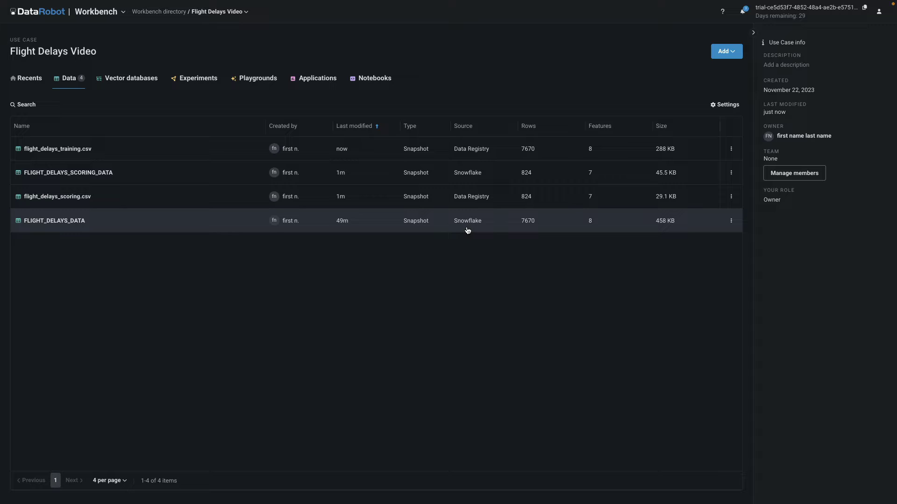
pyautogui.click(731, 221)
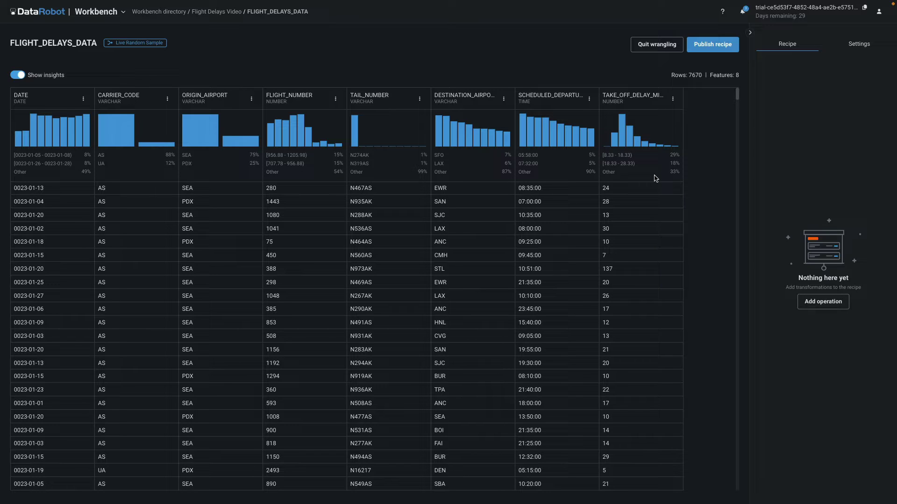
# Step: Compute TAKE_OFF_DELAY_GREATER_THAN_30 with an iff expression flagging take-off delays over 30 minutes
pyautogui.click(822, 302)
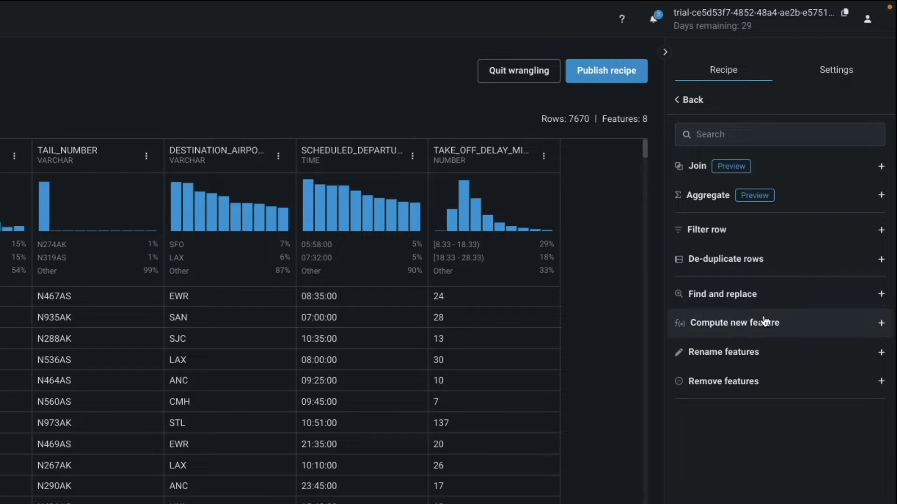
pyautogui.click(754, 328)
pyautogui.click(769, 144)
pyautogui.write('TAKE_OFF_DELAY_GREATER_THAN_30')
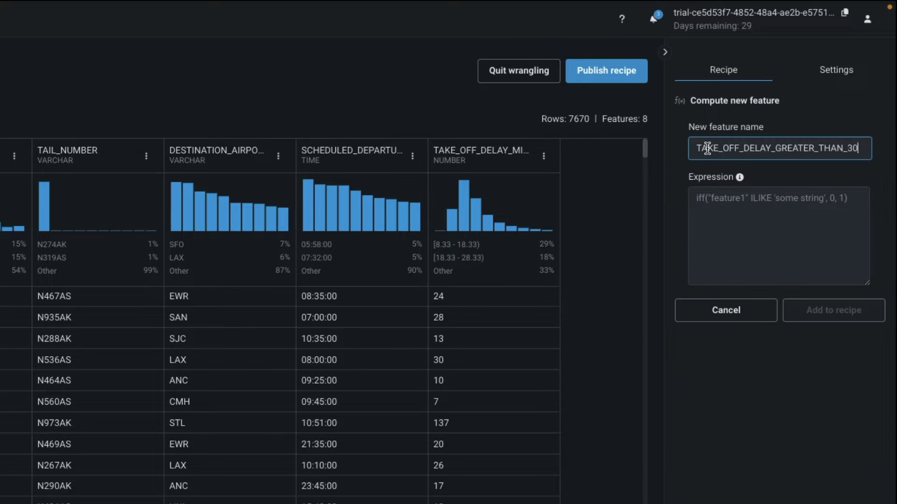
pyautogui.click(691, 219)
pyautogui.write('iff("TAKE_OFF_DELAY_MINUTES" > 30, 1, 0)')
pyautogui.click(833, 310)
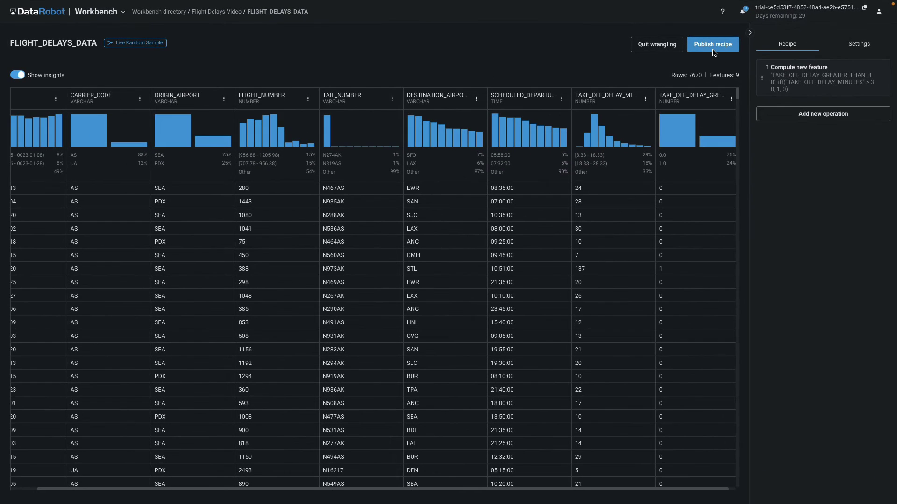
# Step: Publish the recipe output to the Data Registry as a 7,670-row, 9-feature dataset
pyautogui.click(712, 44)
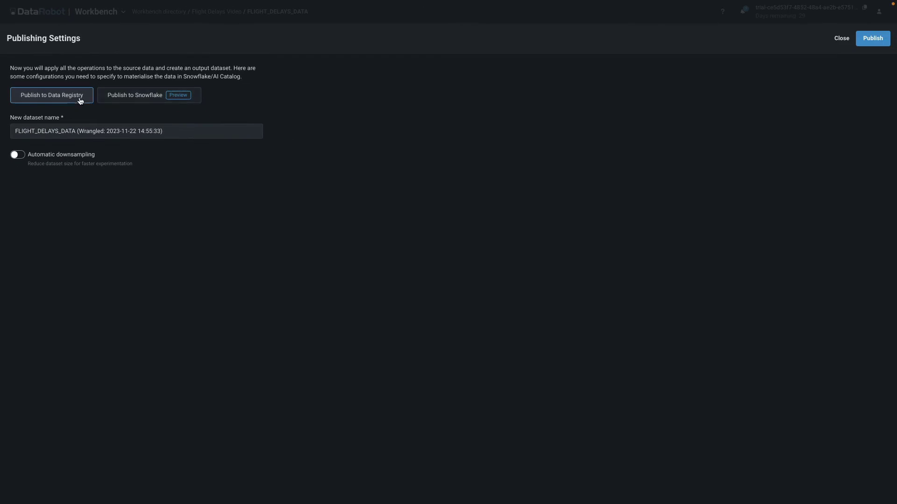
pyautogui.click(80, 101)
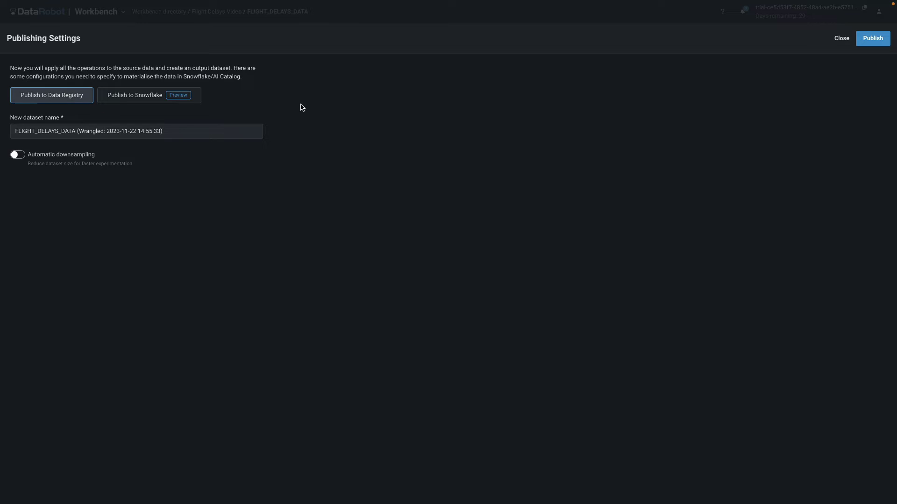
pyautogui.click(876, 41)
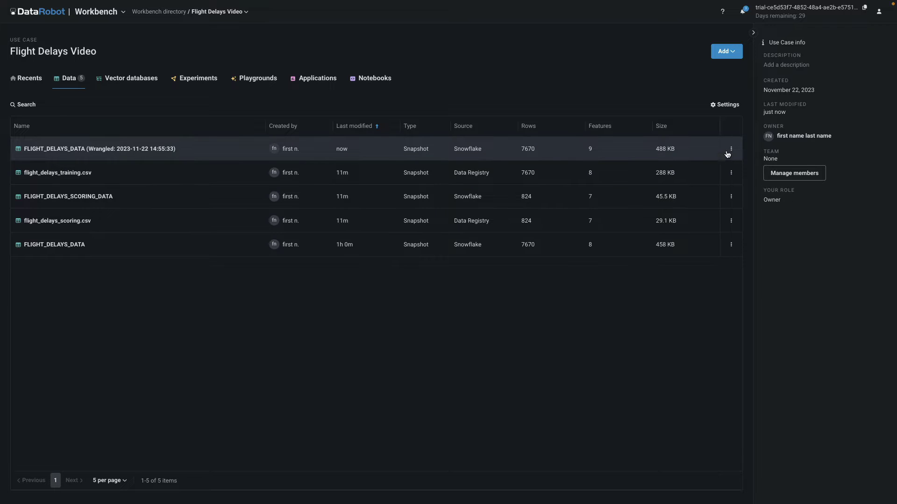
# Step: Start modeling on the wrangled dataset with target TAKE_OFF_DELAY_GREATER_THAN_30, positive class 1
pyautogui.click(730, 149)
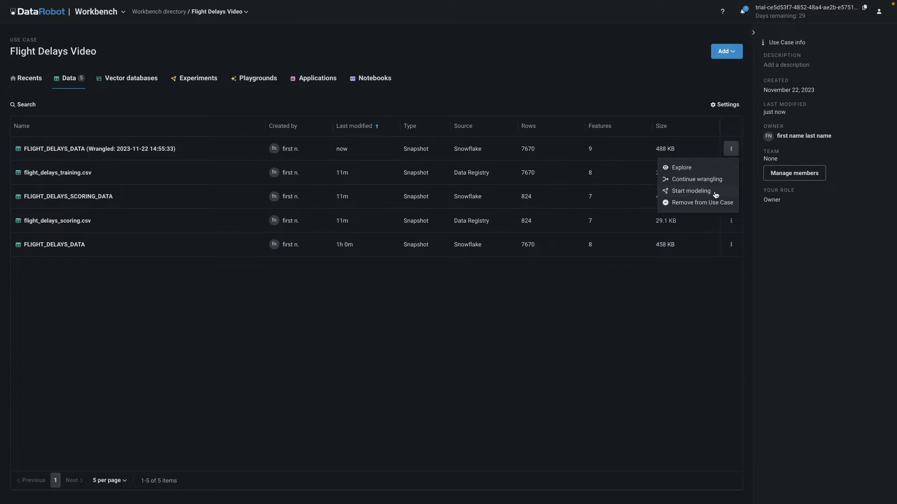
pyautogui.click(715, 194)
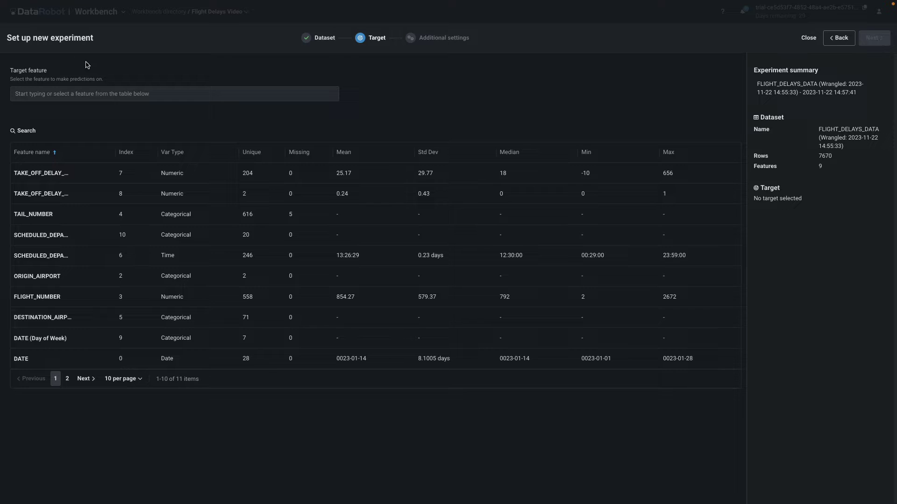
pyautogui.click(91, 93)
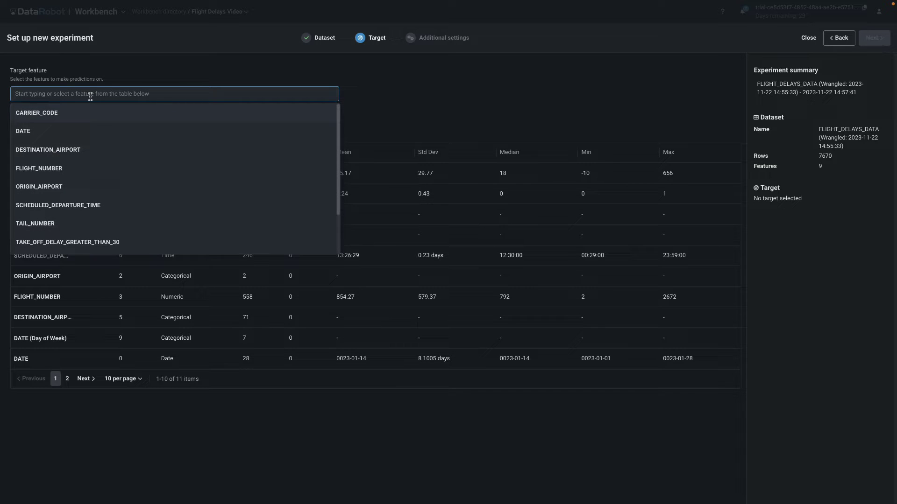
pyautogui.click(75, 244)
pyautogui.click(67, 113)
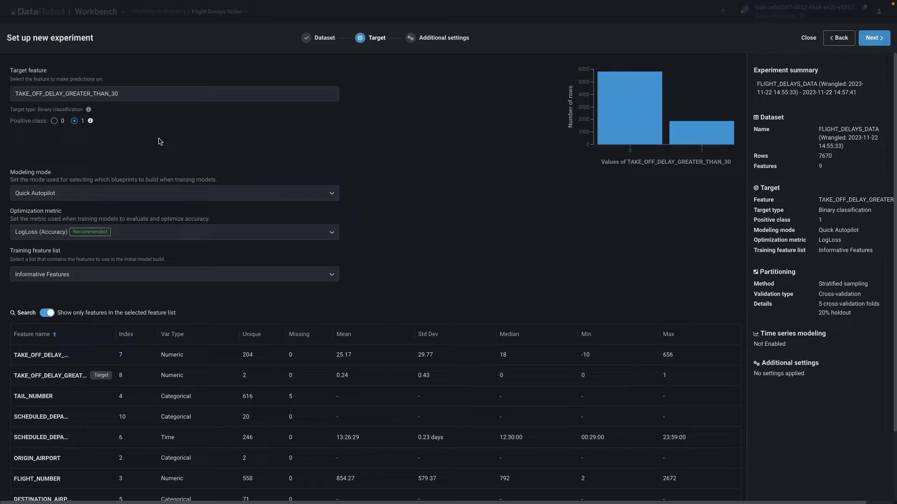
# Step: Keep the LogLoss metric and Informative Features list, and choose Comprehensive Autopilot mode
pyautogui.click(331, 239)
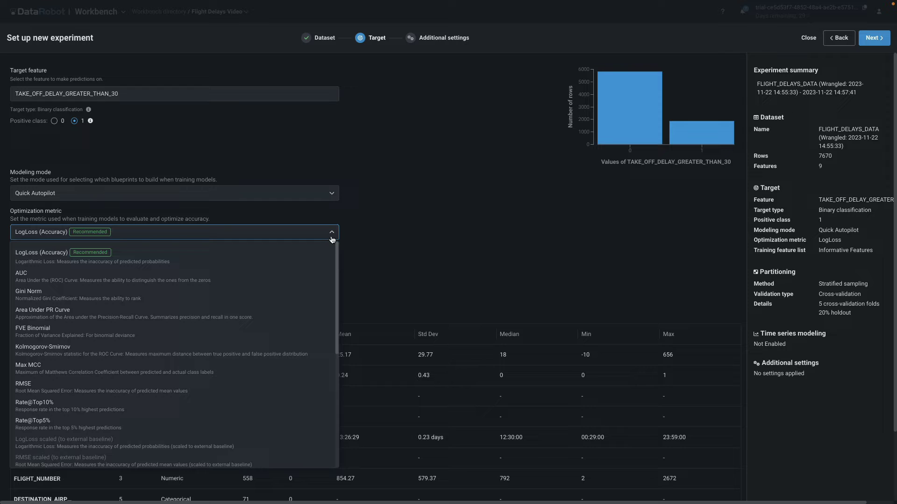
pyautogui.click(333, 236)
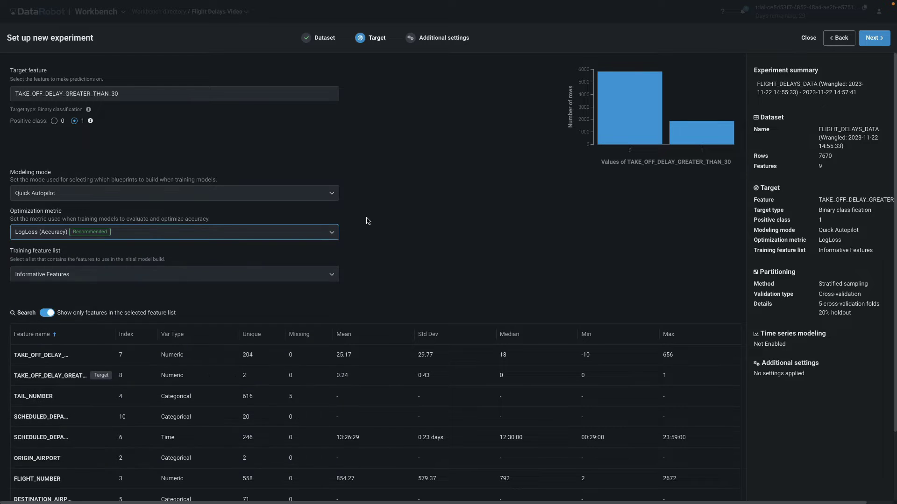
pyautogui.click(333, 277)
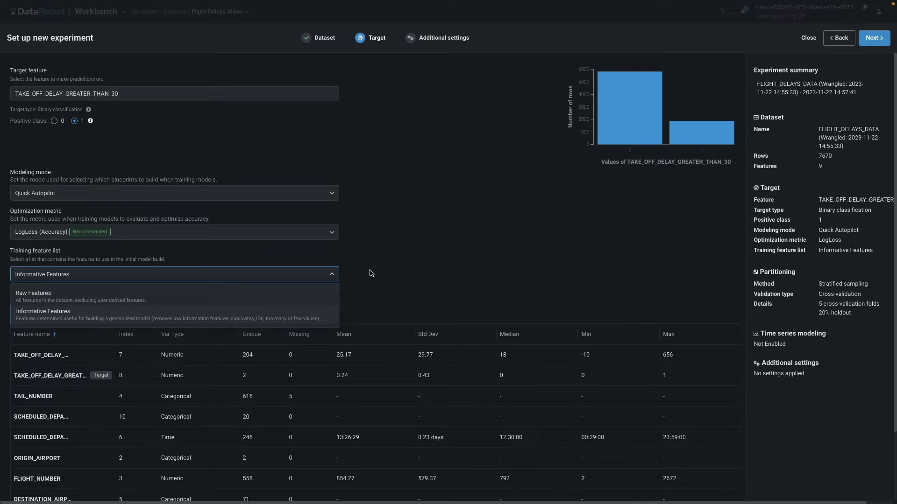
pyautogui.click(364, 274)
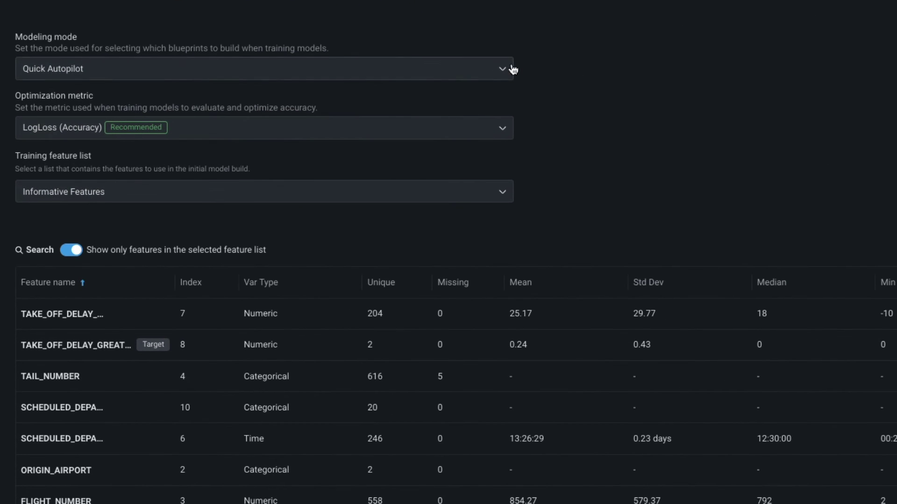
pyautogui.click(502, 73)
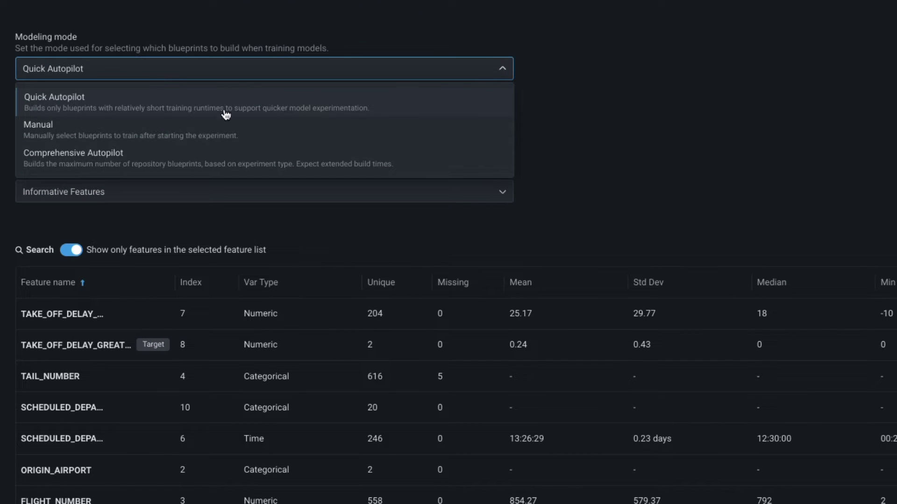
pyautogui.click(80, 160)
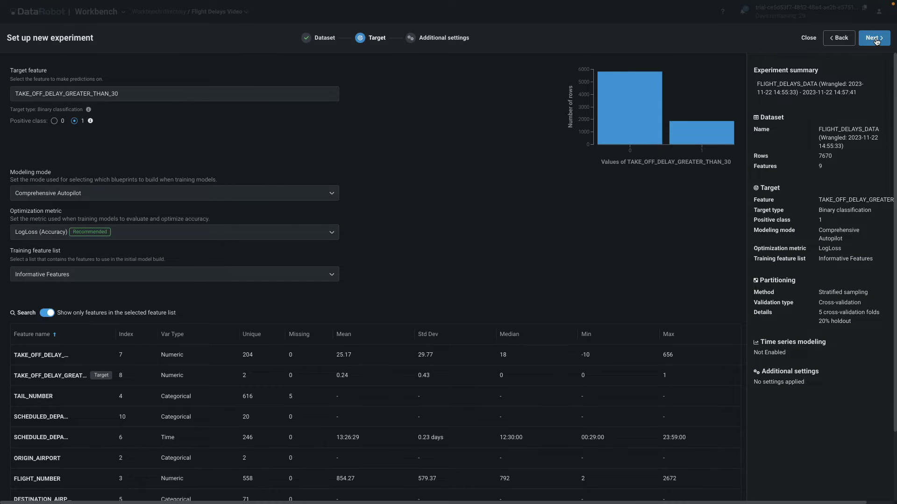
# Step: Keep stratified 5-fold cross-validation with 20% holdout, review additional settings, and start modeling
pyautogui.click(874, 39)
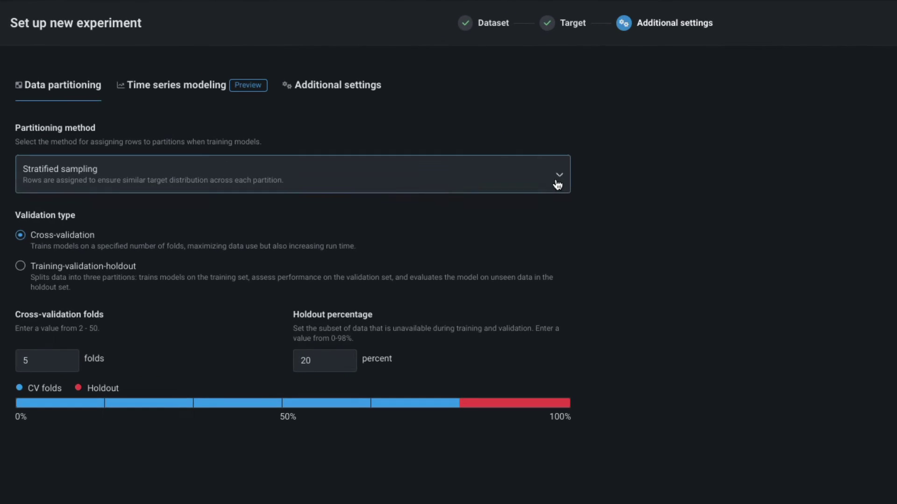
pyautogui.click(557, 184)
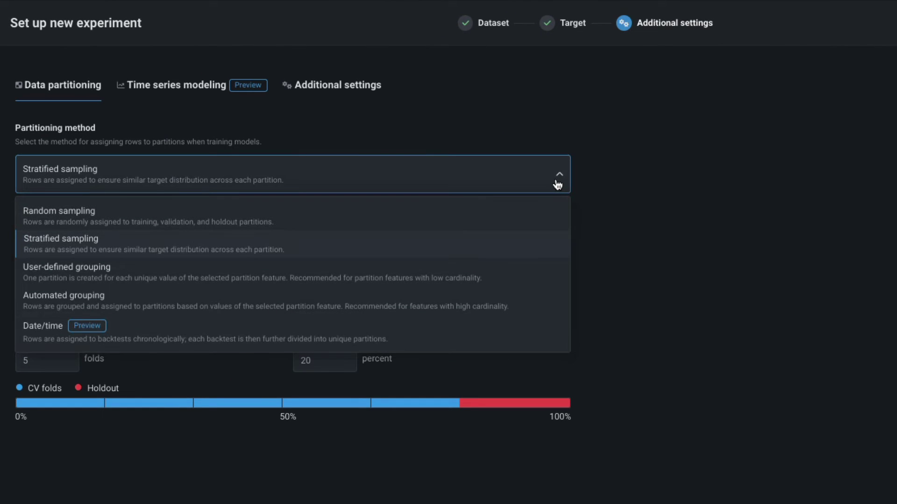
pyautogui.click(557, 185)
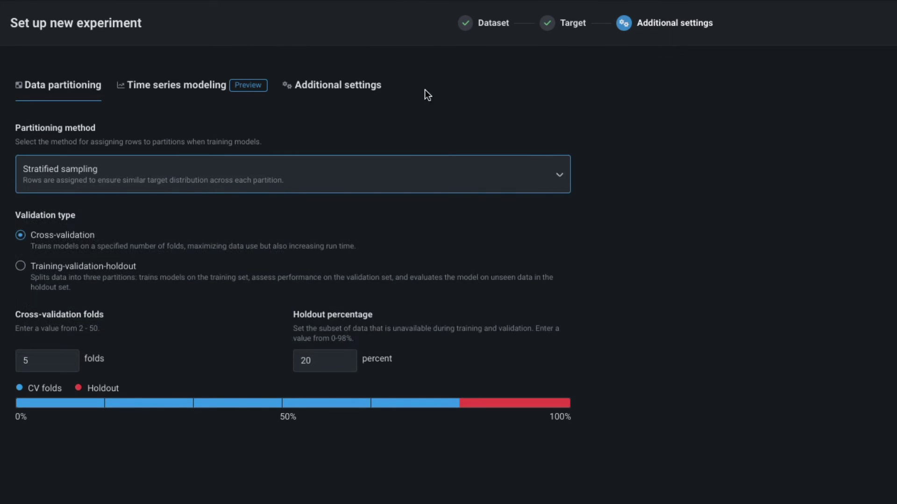
pyautogui.click(348, 87)
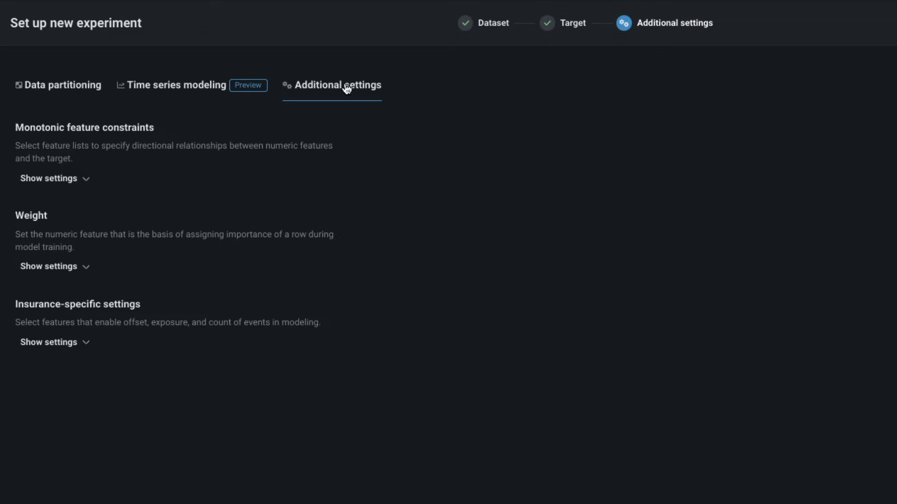
pyautogui.click(65, 93)
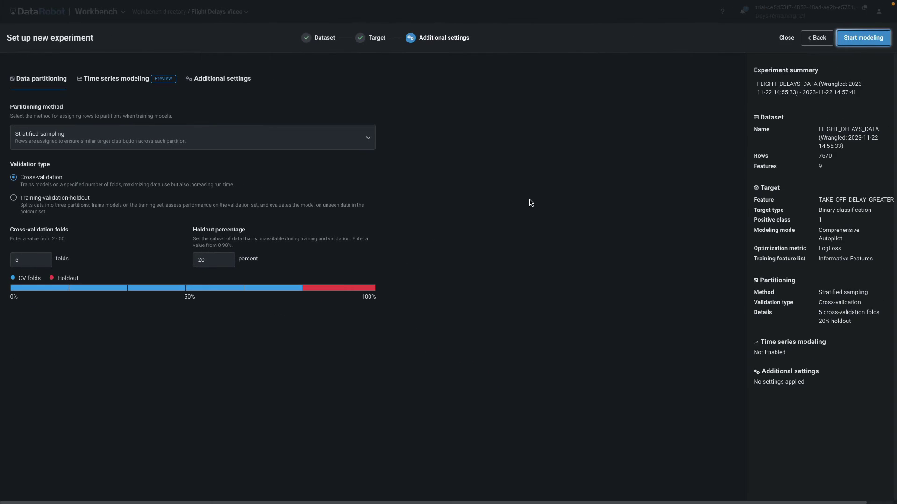
pyautogui.click(866, 40)
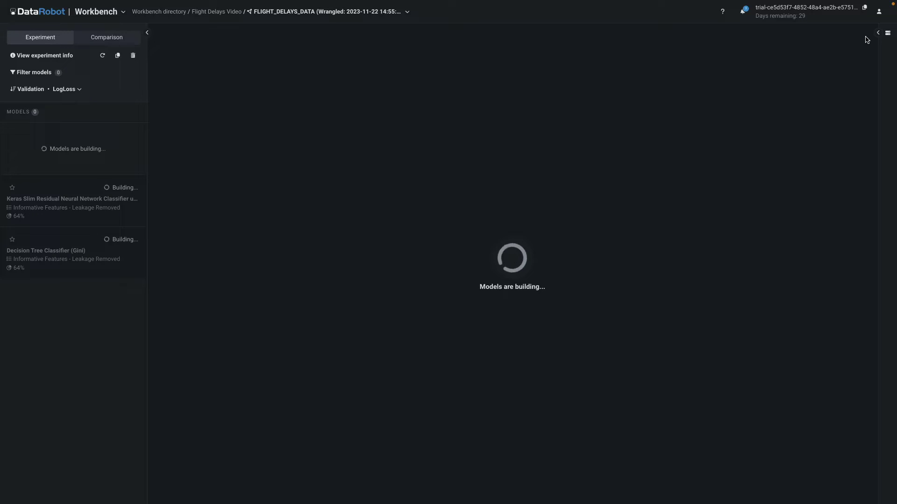
# Step: View running training jobs and the Light Gradient Boosted Trees Classifier with Early Stopping details
pyautogui.click(878, 36)
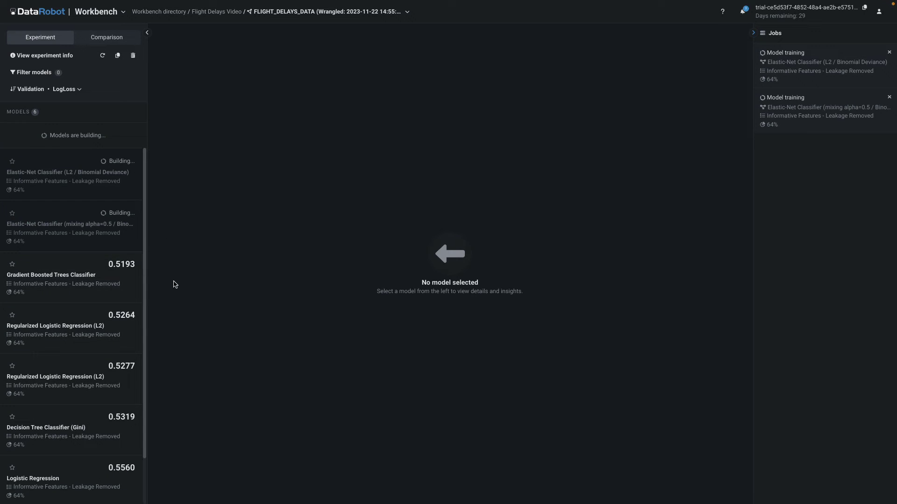
pyautogui.click(62, 237)
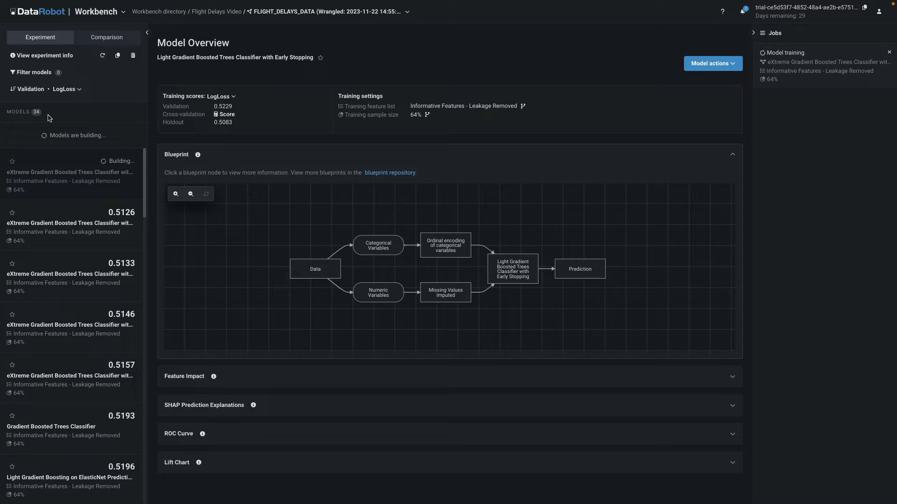
# Step: Open the 0.5126 model's overview, then the leading 0.5106 DR Reduced Features M38 model's
pyautogui.click(44, 55)
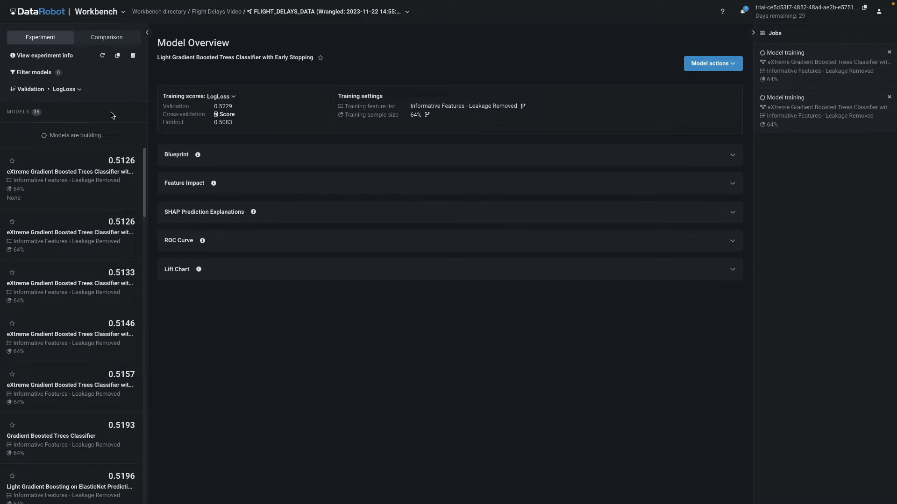
pyautogui.click(70, 172)
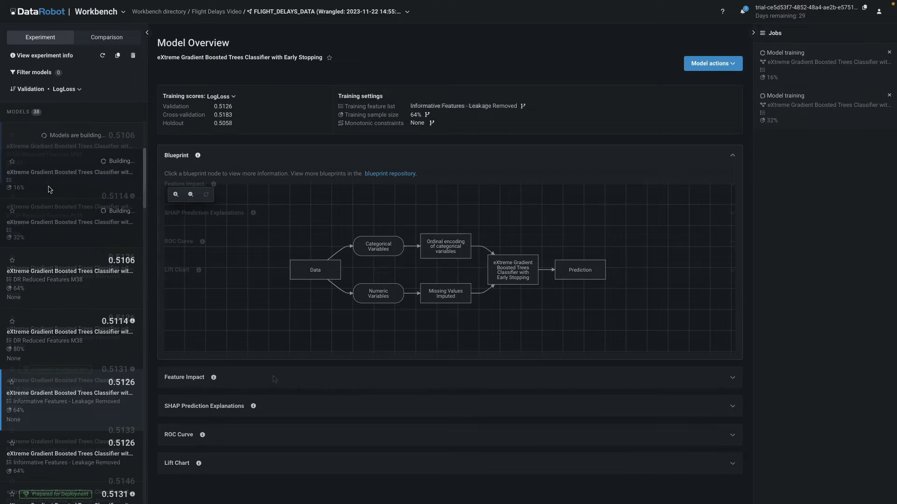
pyautogui.click(49, 168)
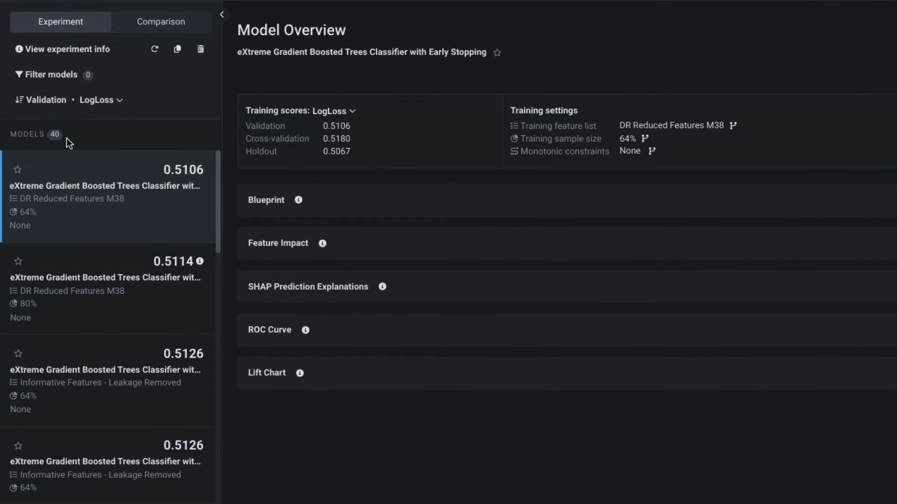
# Step: Rank the leaderboard by AUC, revert to LogLoss, and list the model family filter choices
pyautogui.click(119, 100)
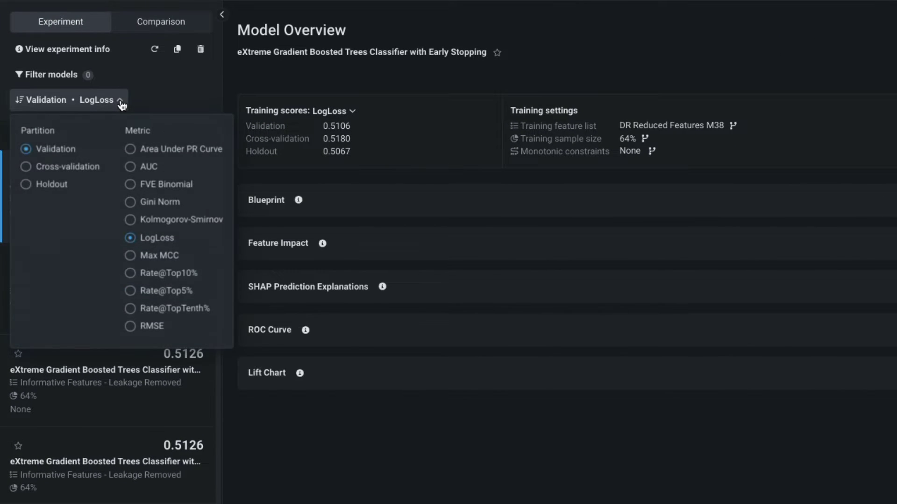
pyautogui.click(130, 166)
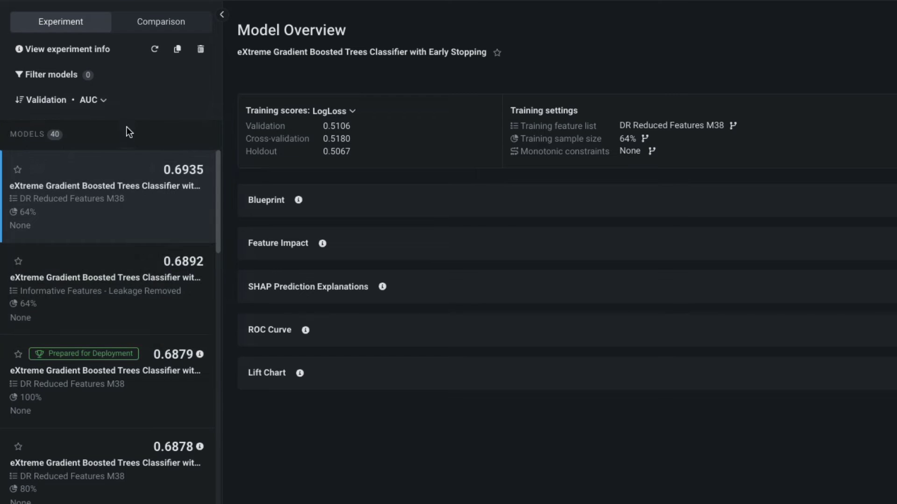
pyautogui.click(105, 102)
pyautogui.click(131, 238)
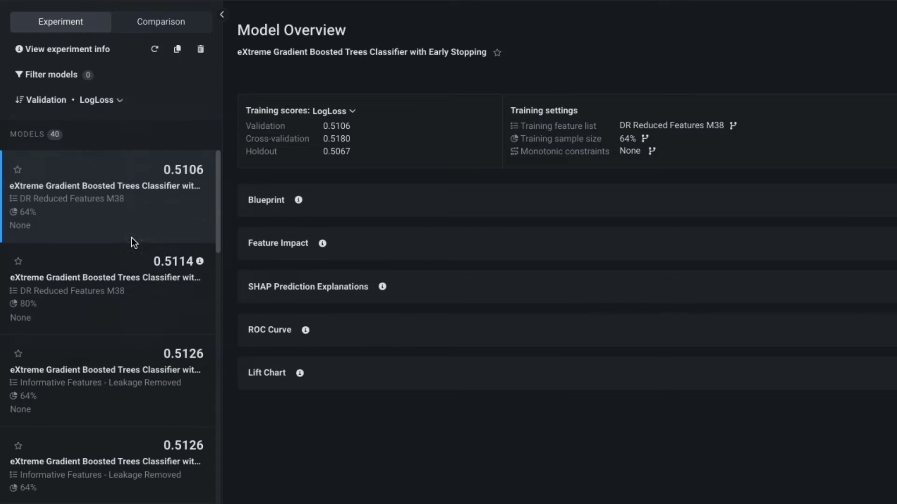
pyautogui.click(67, 79)
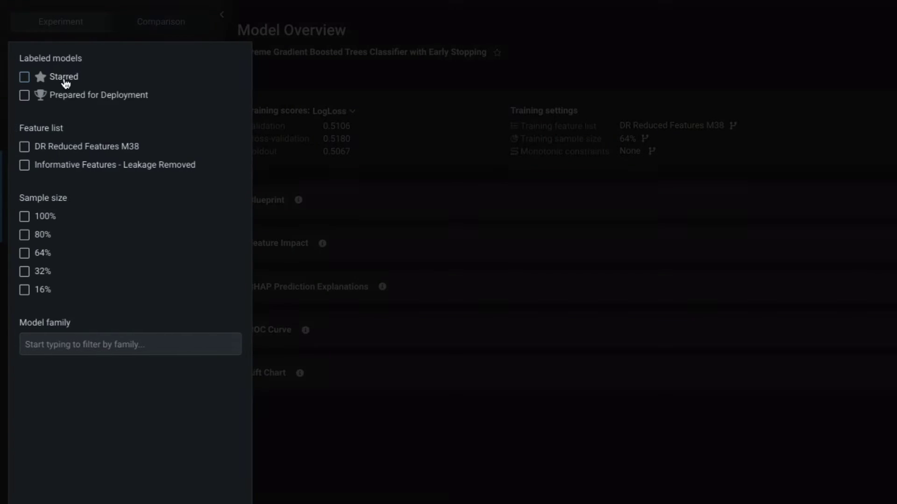
pyautogui.click(134, 344)
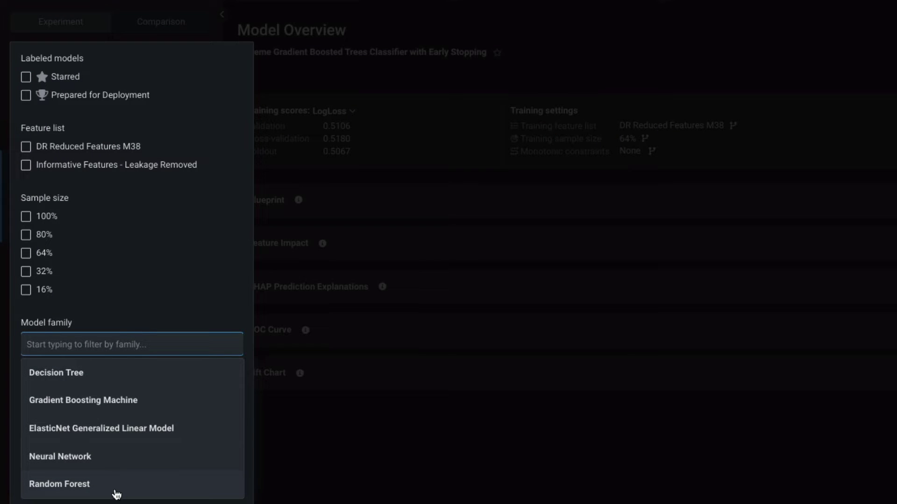
# Step: Show the 0.5126 Informative Features - Leakage Removed model's blueprint, Feature Impact and ROC Curve
pyautogui.press('Escape')
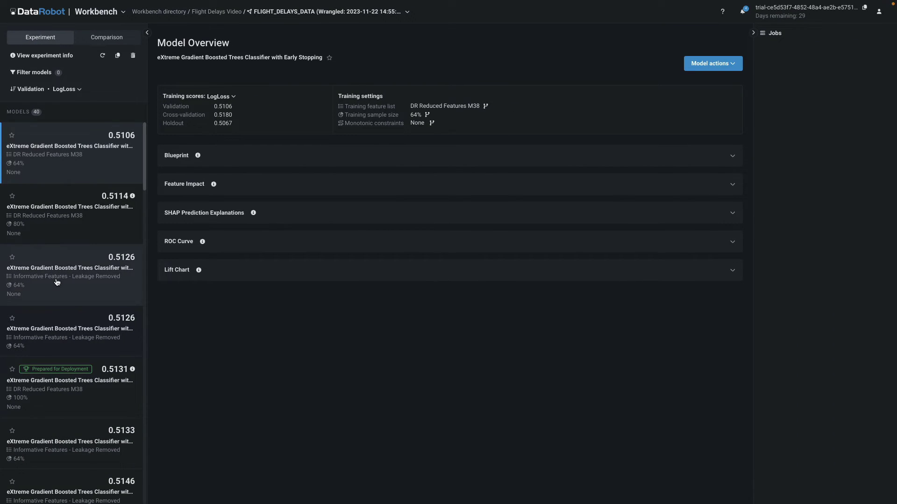
pyautogui.click(57, 282)
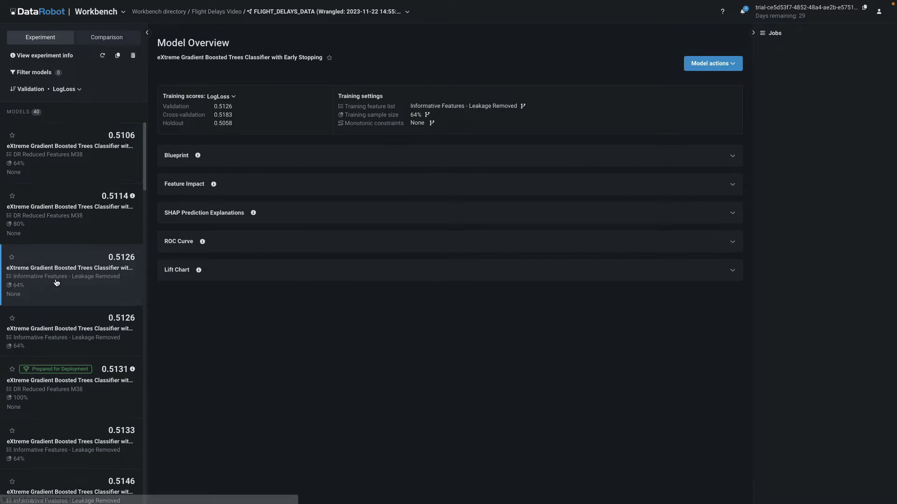
pyautogui.click(263, 156)
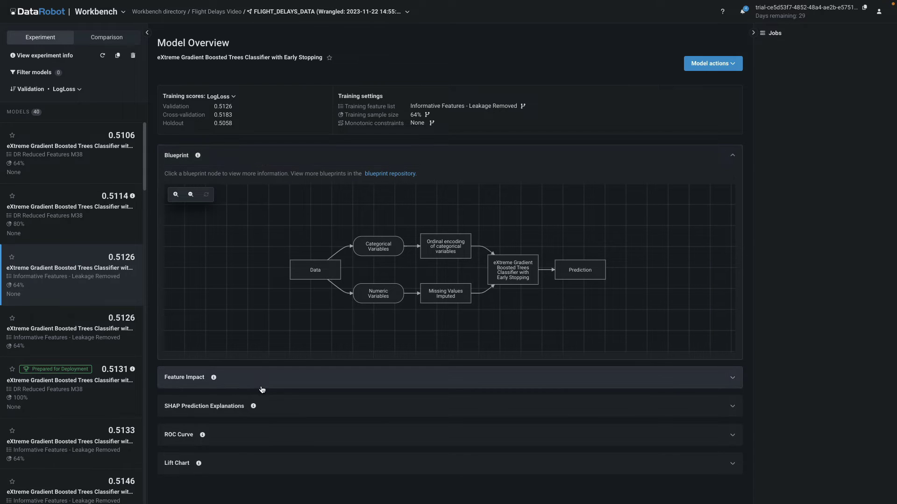
pyautogui.click(261, 379)
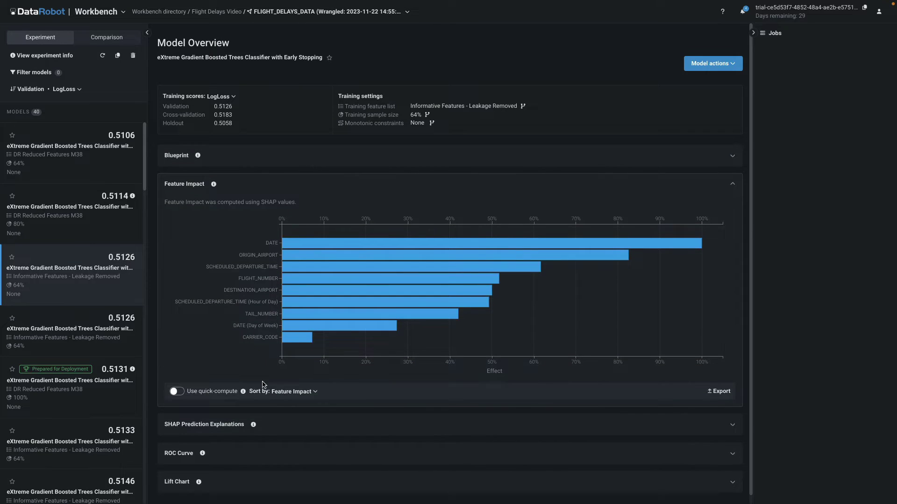
pyautogui.click(265, 459)
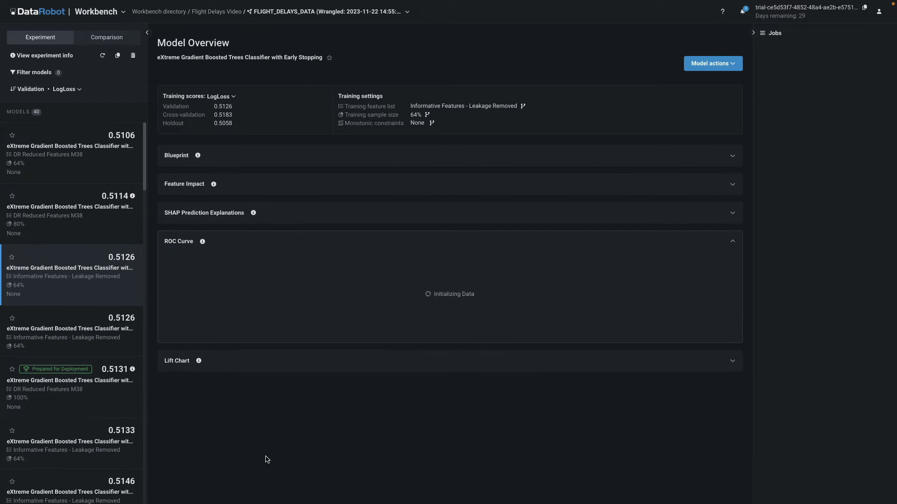
pyautogui.scroll(-1, 275, 449)
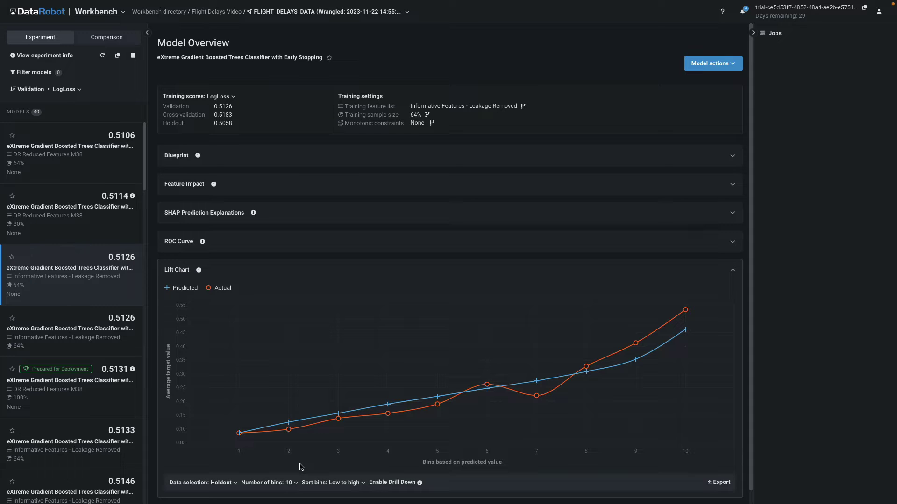
# Step: Show the experiment's training data summary and its five feature lists, including Leakage Removed
pyautogui.click(41, 55)
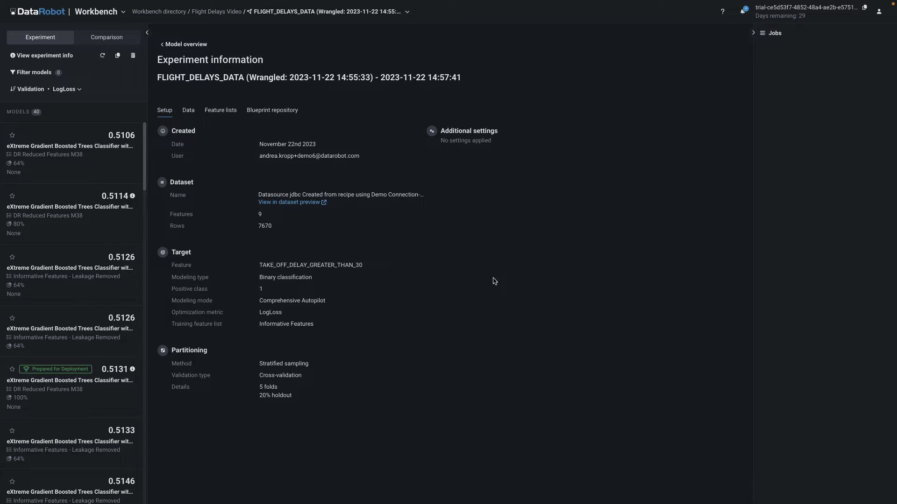
pyautogui.click(188, 111)
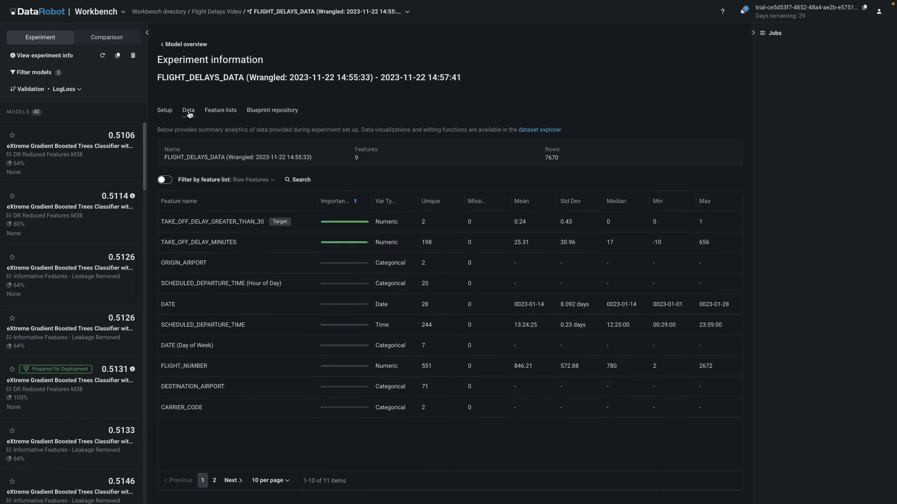
pyautogui.click(220, 111)
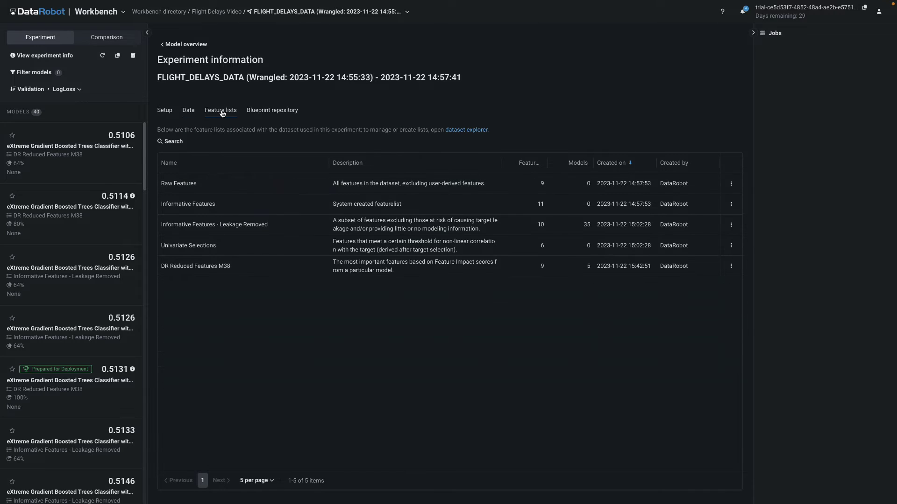
# Step: Filter the model comparison by accuracy to return up to 3 models
pyautogui.click(113, 41)
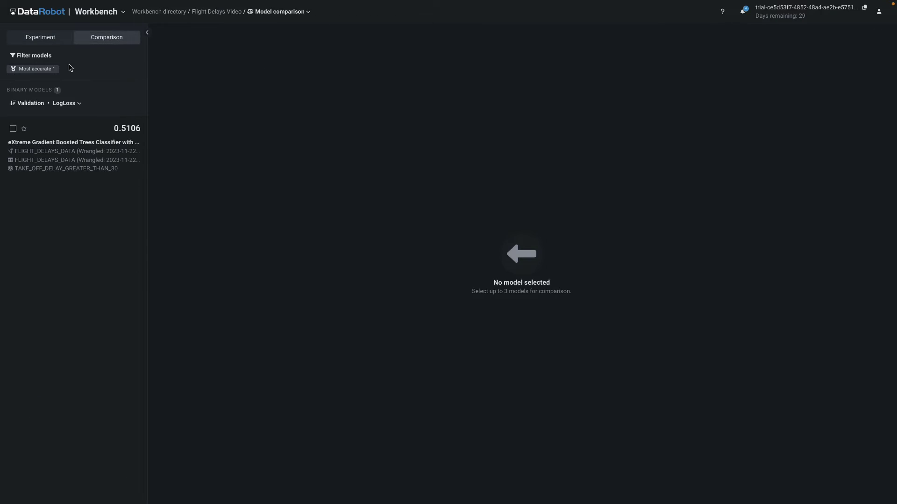
pyautogui.click(31, 59)
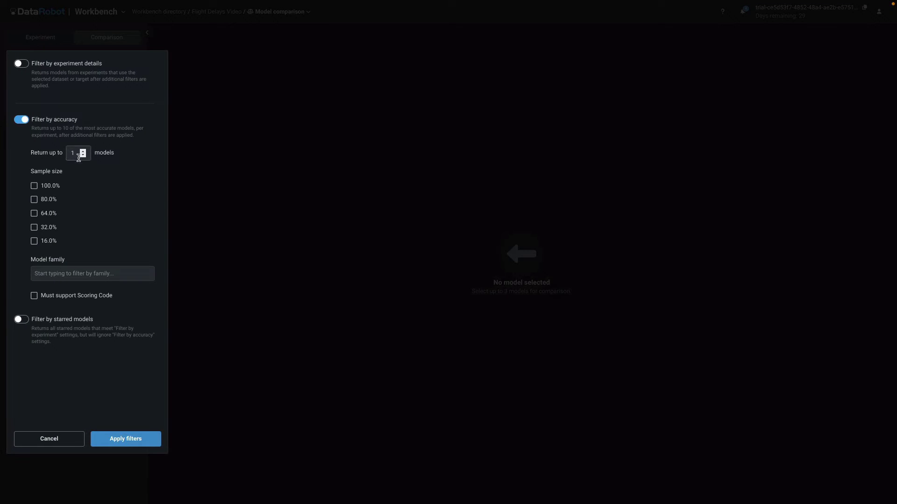
pyautogui.doubleClick(70, 153)
pyautogui.write('3')
pyautogui.click(129, 445)
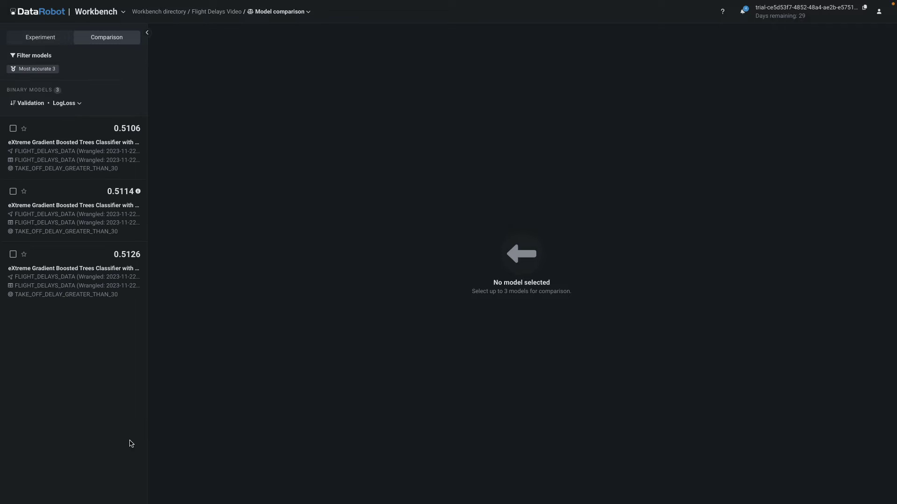
# Step: Add the 0.5106, 0.5114 and 0.5126 LogLoss models to the comparison
pyautogui.click(13, 129)
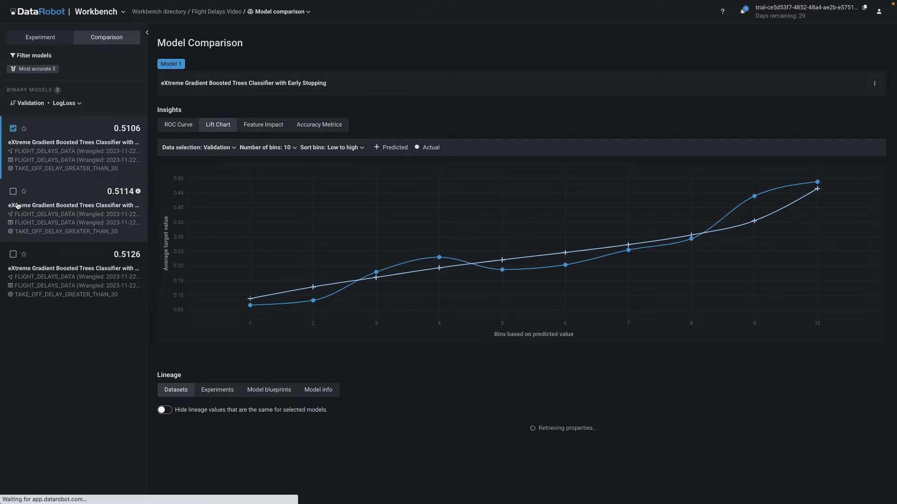
pyautogui.click(13, 191)
pyautogui.click(13, 255)
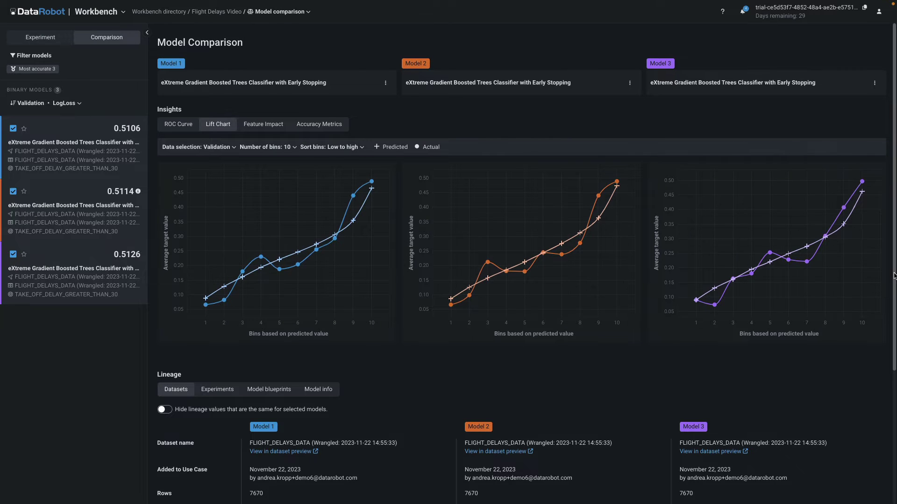
pyautogui.moveTo(894, 277); pyautogui.dragTo(892, 393)
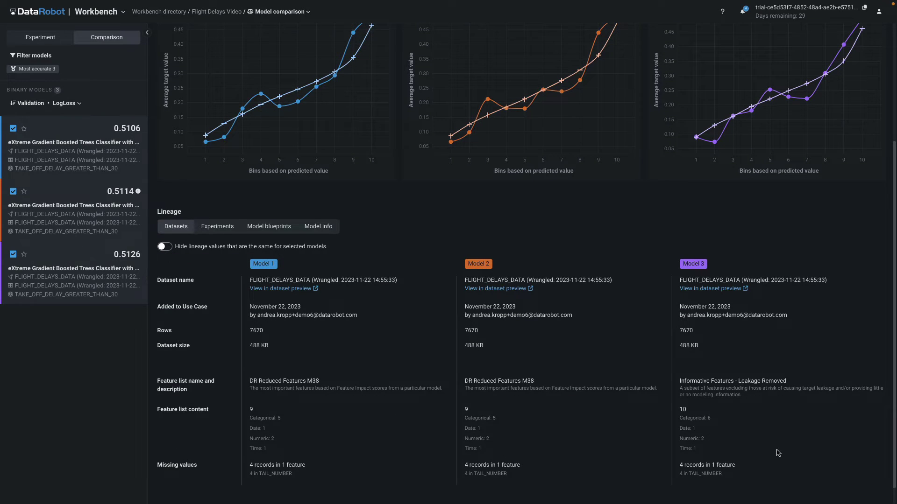
pyautogui.scroll(-1, 789, 436)
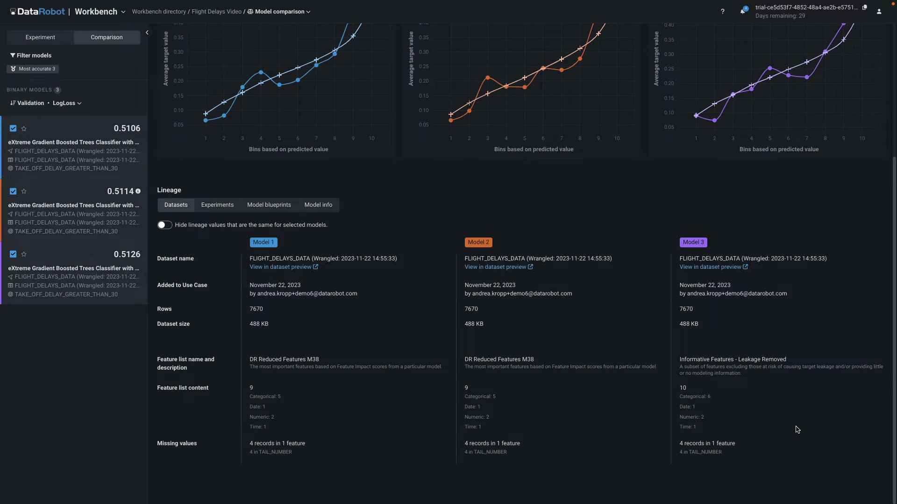
# Step: Compare their experiment details, blueprints, model info, accuracy metrics and feature impact
pyautogui.click(208, 208)
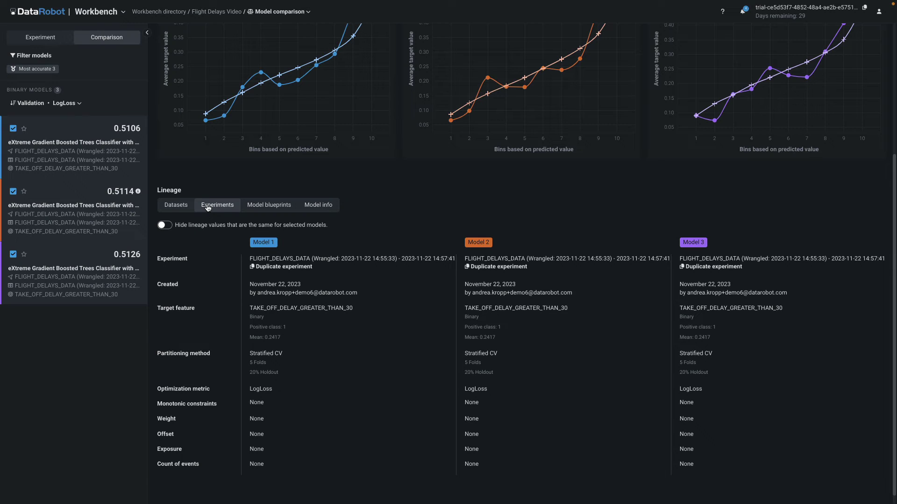
pyautogui.click(269, 207)
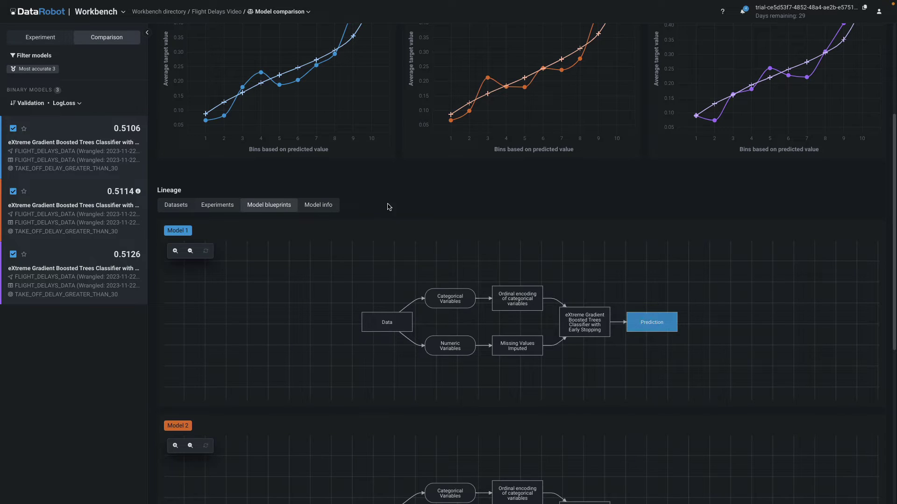
pyautogui.click(320, 206)
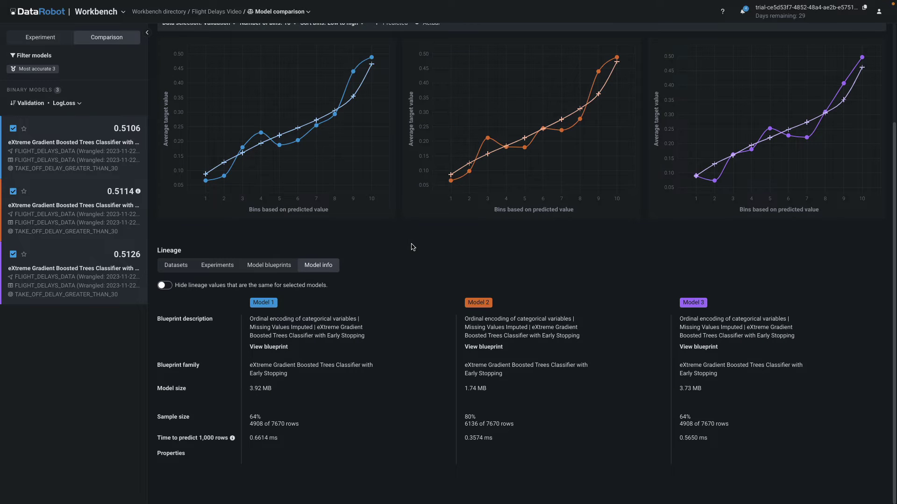
pyautogui.scroll(3, 412, 247)
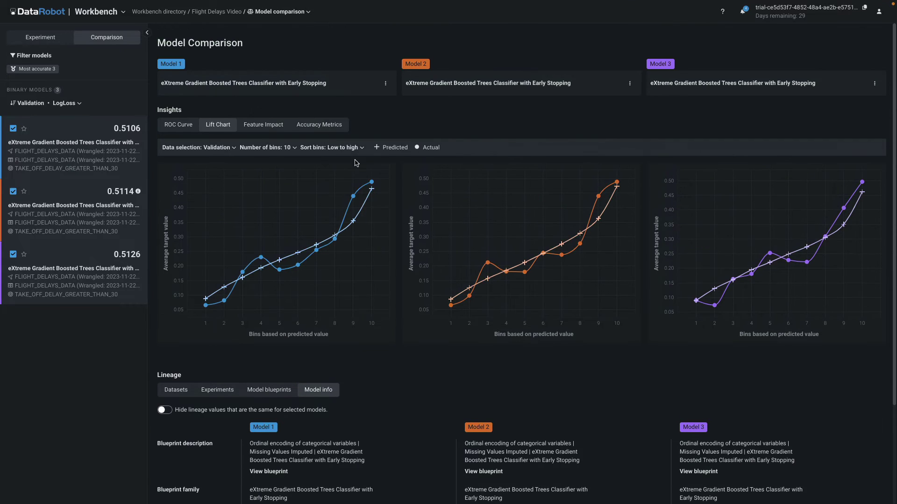
pyautogui.click(315, 129)
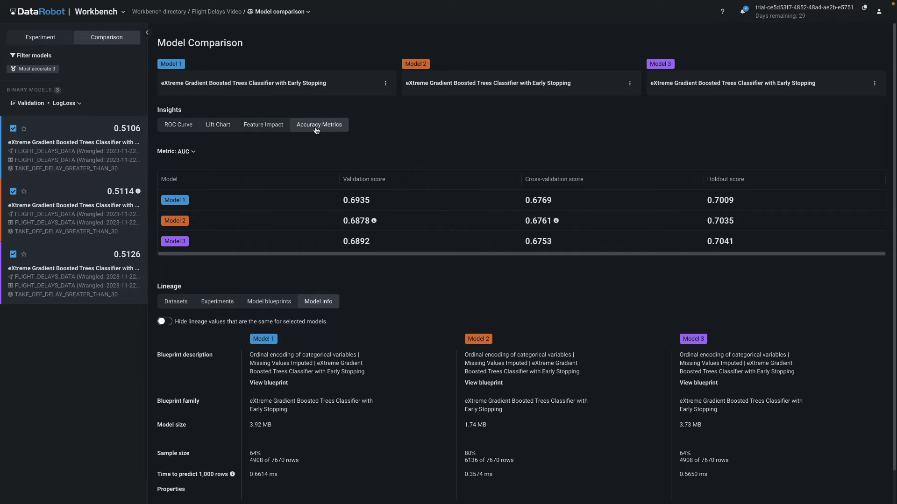
pyautogui.click(267, 127)
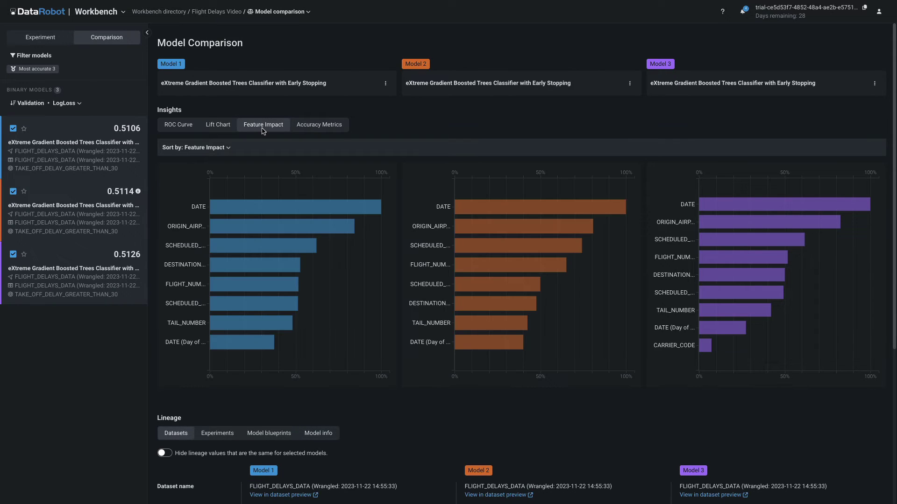
# Step: Open the Prepared for Deployment 0.5131 model's overview and list its model actions
pyautogui.click(40, 37)
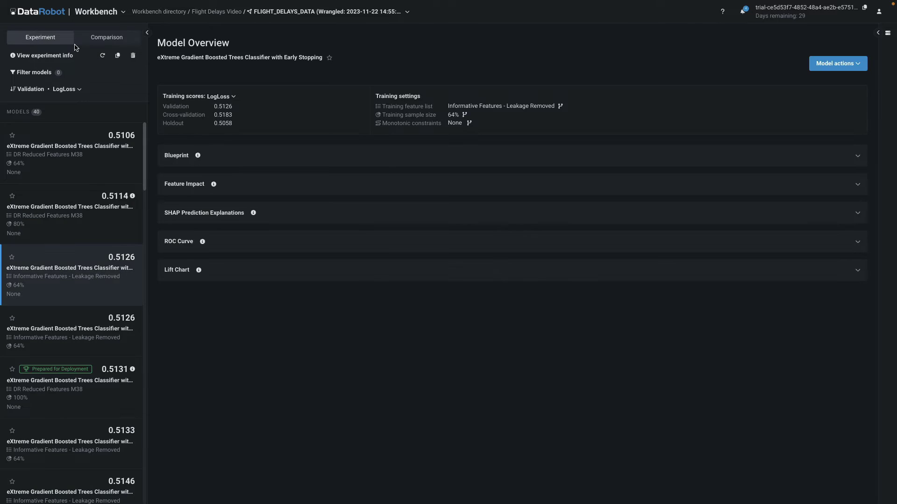
pyautogui.click(61, 388)
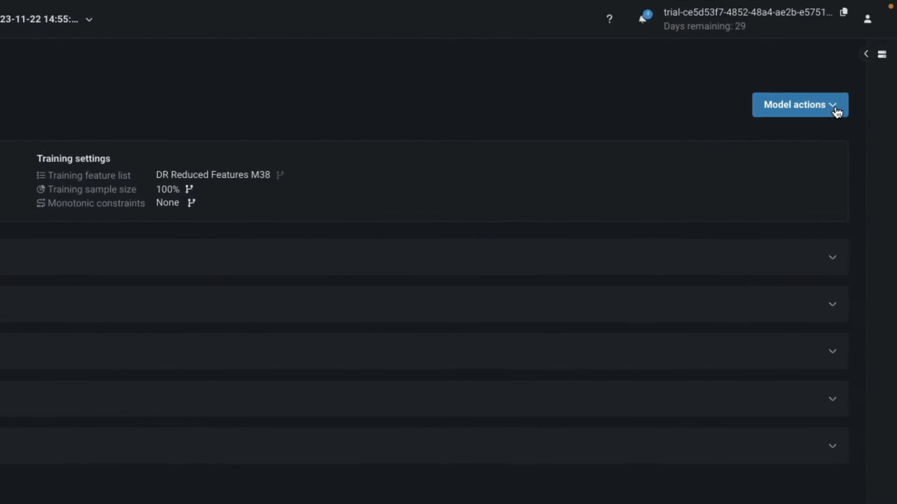
pyautogui.click(834, 107)
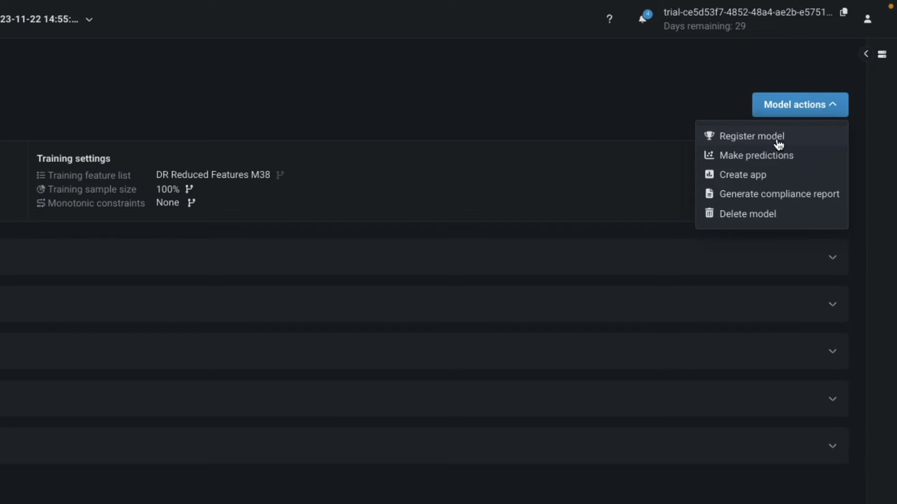
# Step: Register the eXtreme Gradient Boosted Trees model as a new registered model with a tag row
pyautogui.click(776, 138)
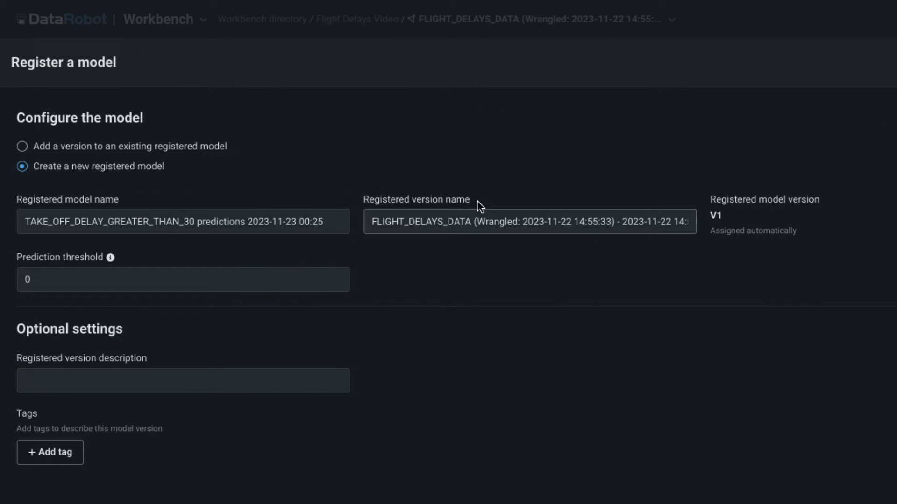
pyautogui.click(23, 146)
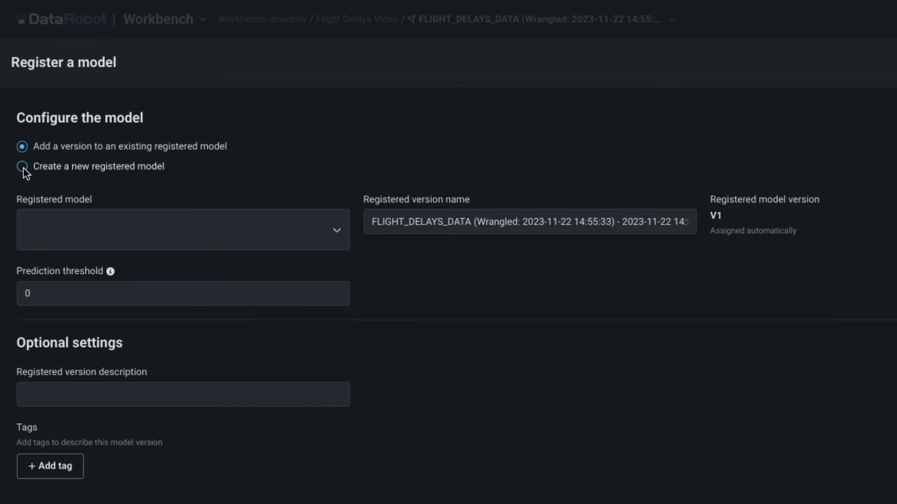
pyautogui.click(22, 168)
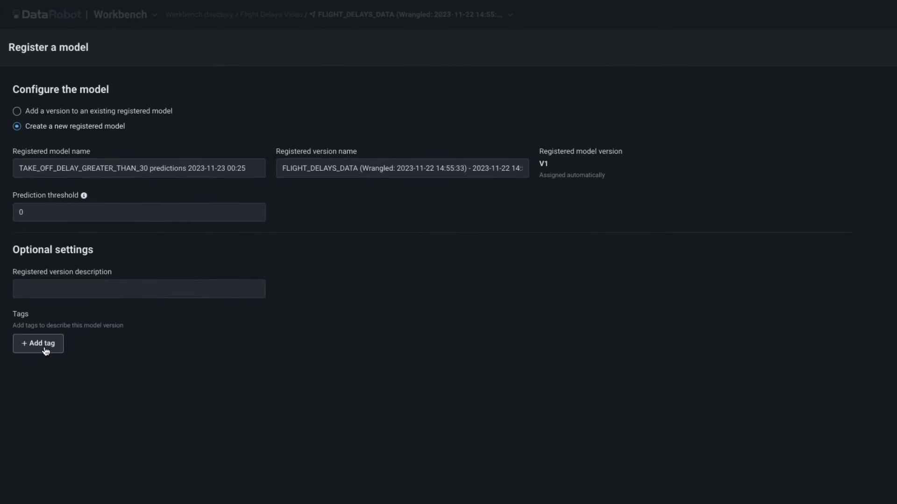
pyautogui.click(42, 340)
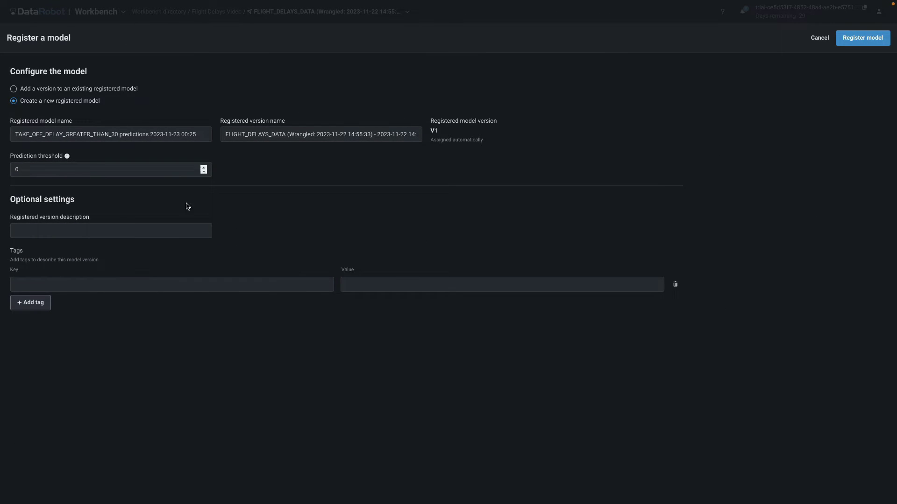
pyautogui.click(864, 40)
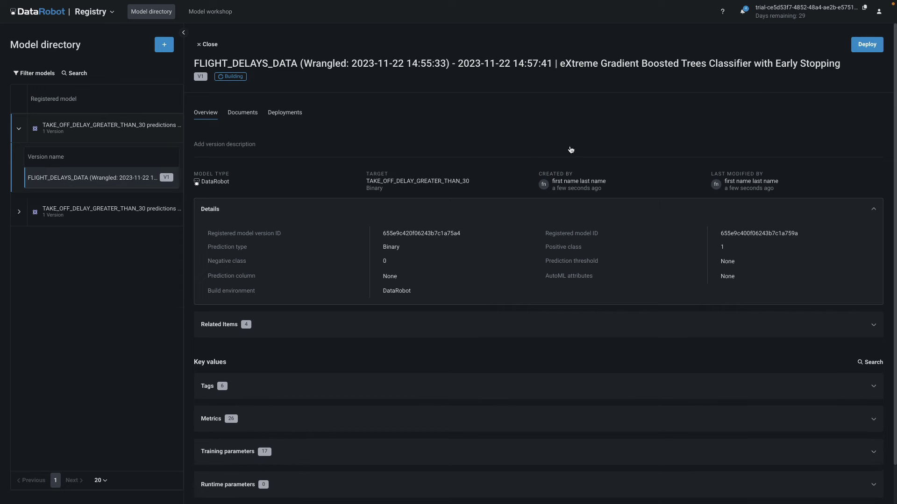
# Step: Re-expand the TAKE_OFF_DELAY_GREATER_THAN_30 registered model and view V1's training parameters
pyautogui.click(19, 132)
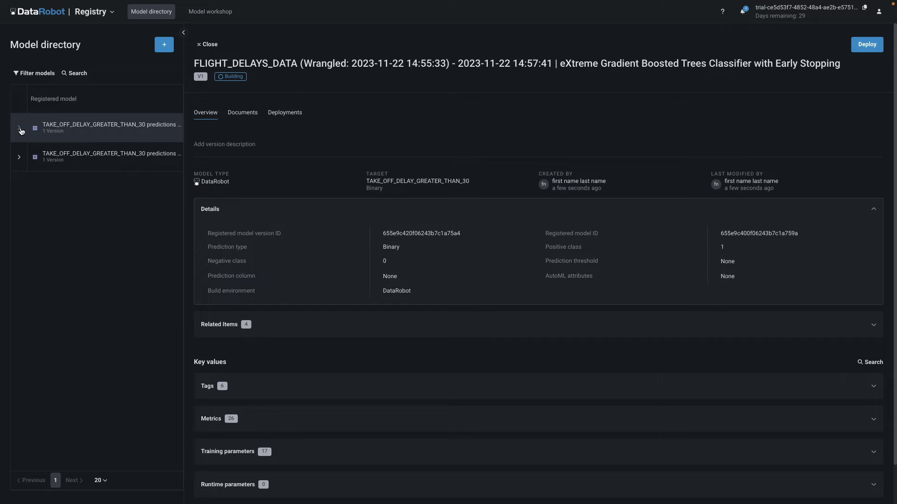
pyautogui.click(20, 132)
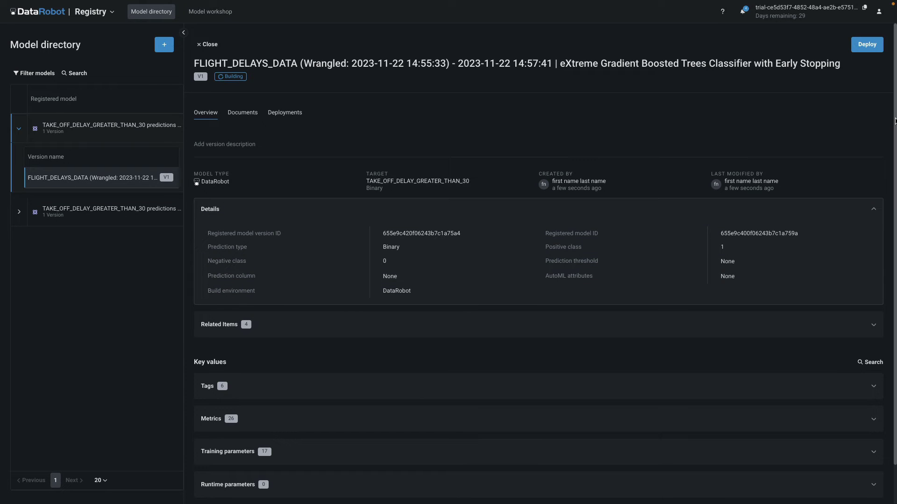
pyautogui.moveTo(895, 121); pyautogui.dragTo(894, 165)
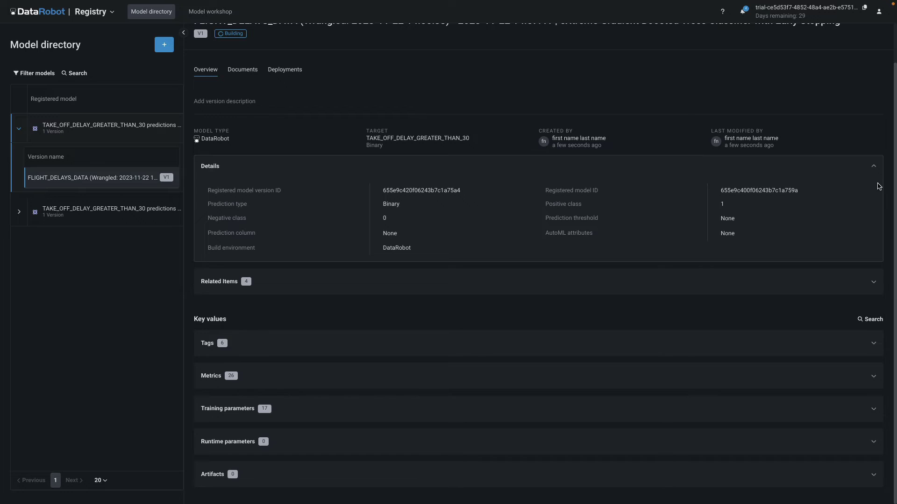
pyautogui.click(466, 413)
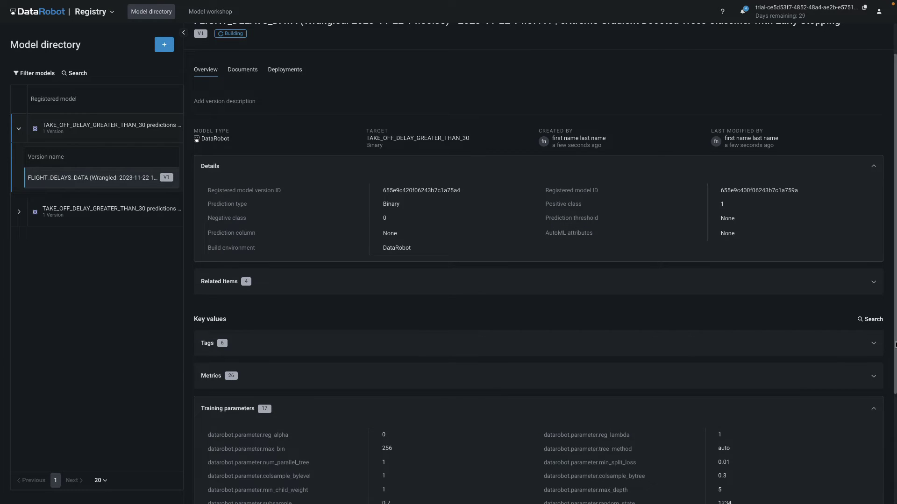
pyautogui.moveTo(892, 344)
pyautogui.mouseDown()
pyautogui.moveTo(895, 460)
pyautogui.moveTo(882, 324)
pyautogui.mouseUp()
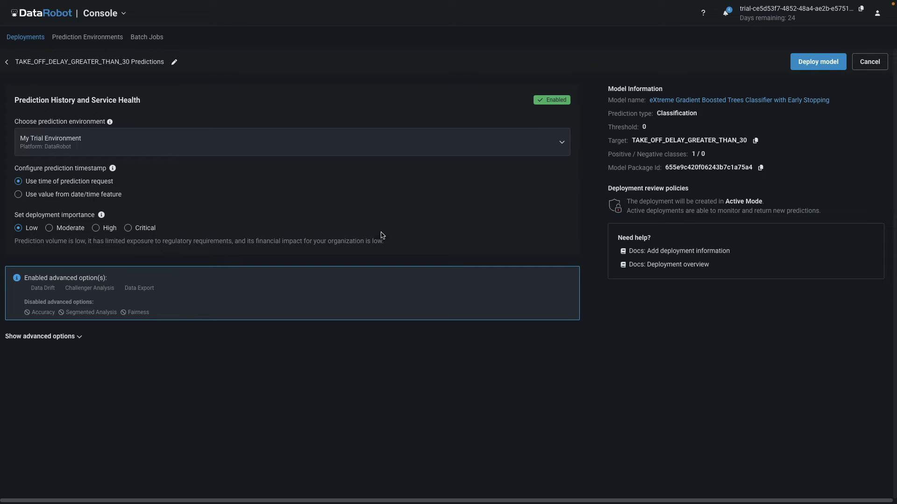
# Step: Deploy the model to My Trial Environment after reviewing the advanced data drift settings
pyautogui.click(562, 146)
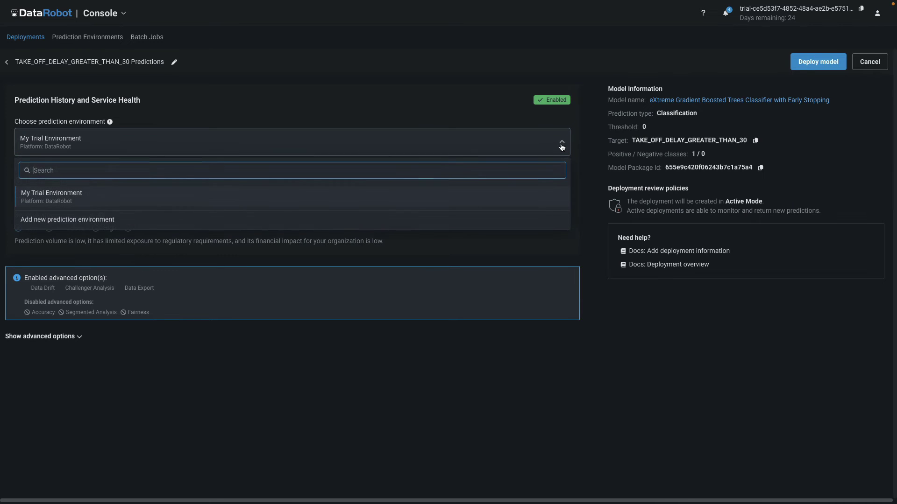
pyautogui.click(561, 147)
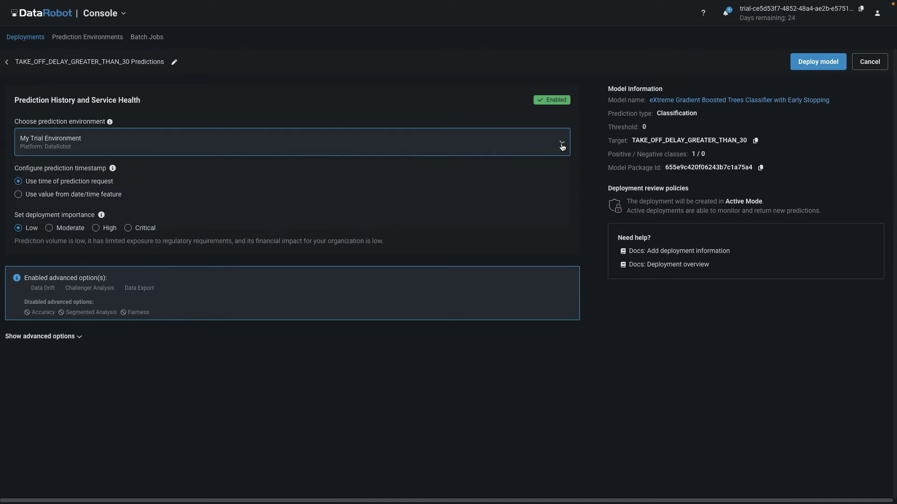
pyautogui.click(76, 339)
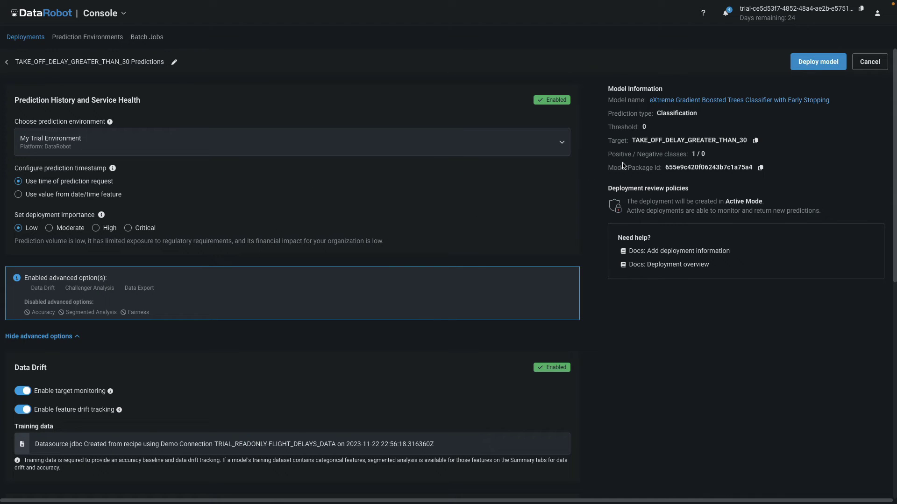
pyautogui.click(810, 68)
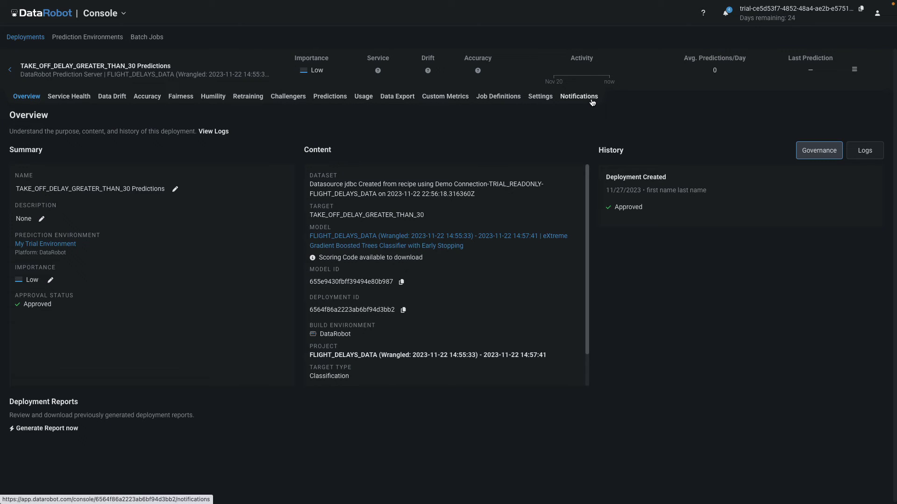
# Step: Review a new job definition's JDBC source and destination options, then go to Make Predictions
pyautogui.click(328, 97)
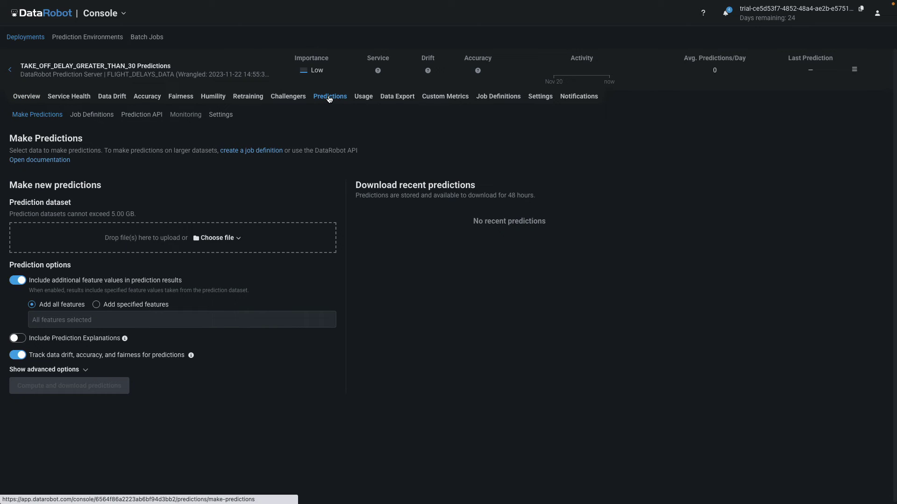
pyautogui.click(97, 116)
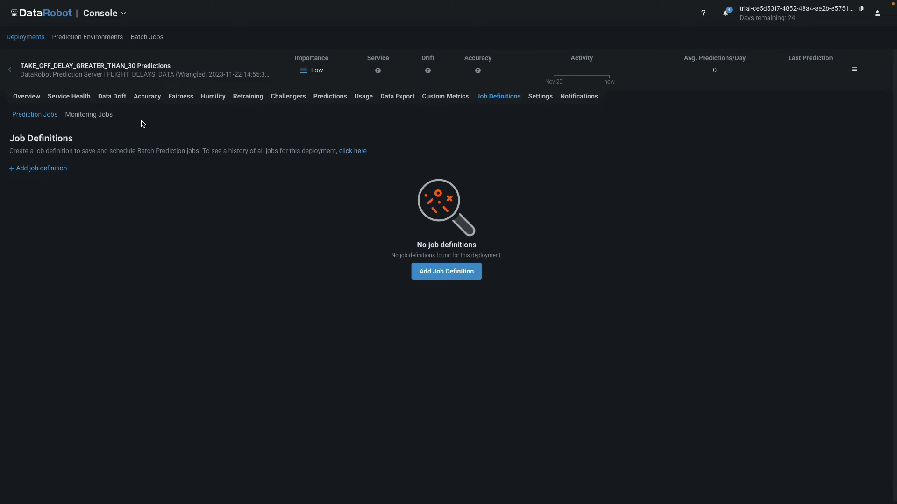
pyautogui.click(56, 171)
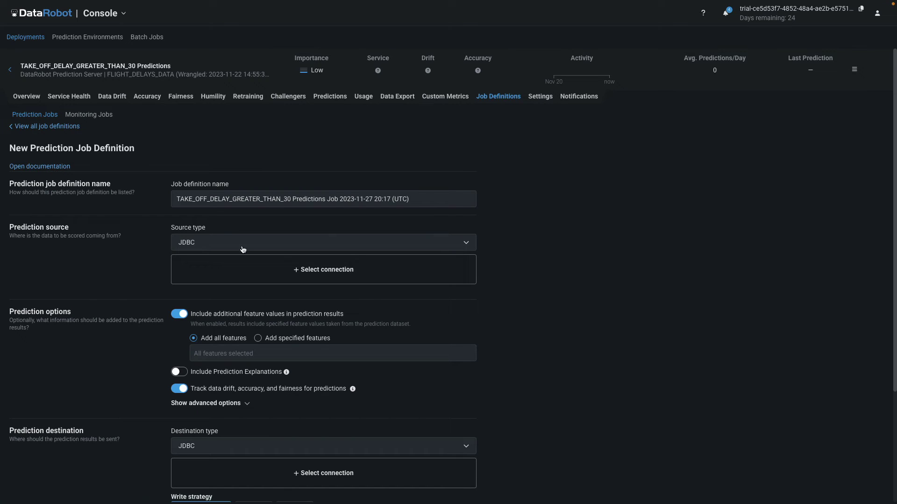
pyautogui.click(466, 247)
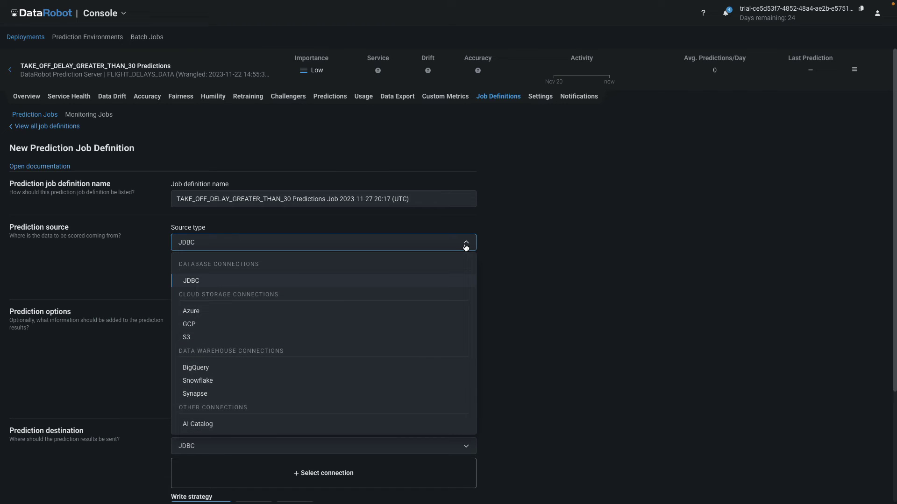
pyautogui.click(466, 247)
pyautogui.scroll(-2, 554, 344)
pyautogui.click(466, 308)
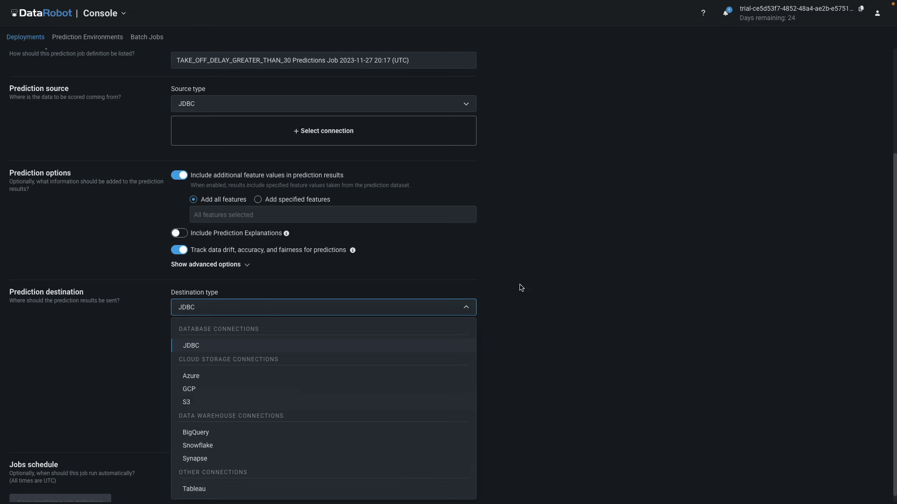
pyautogui.scroll(1, 524, 252)
pyautogui.scroll(2, 524, 251)
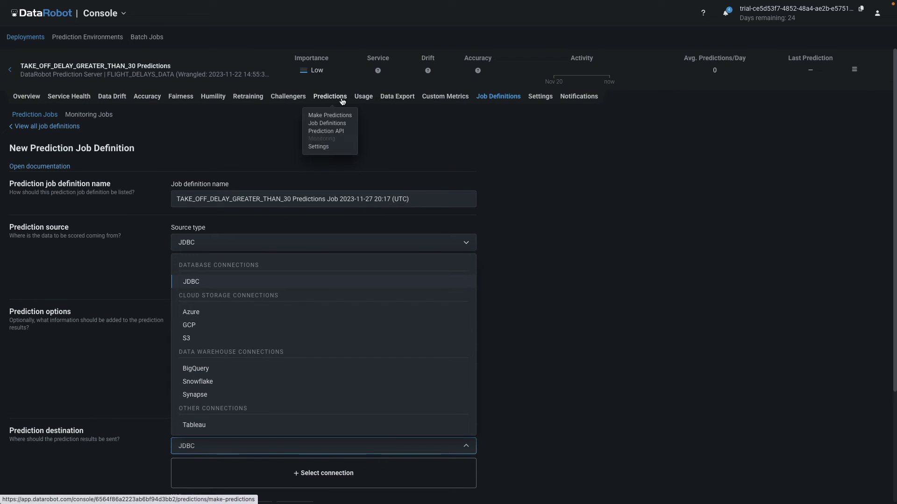
pyautogui.click(334, 116)
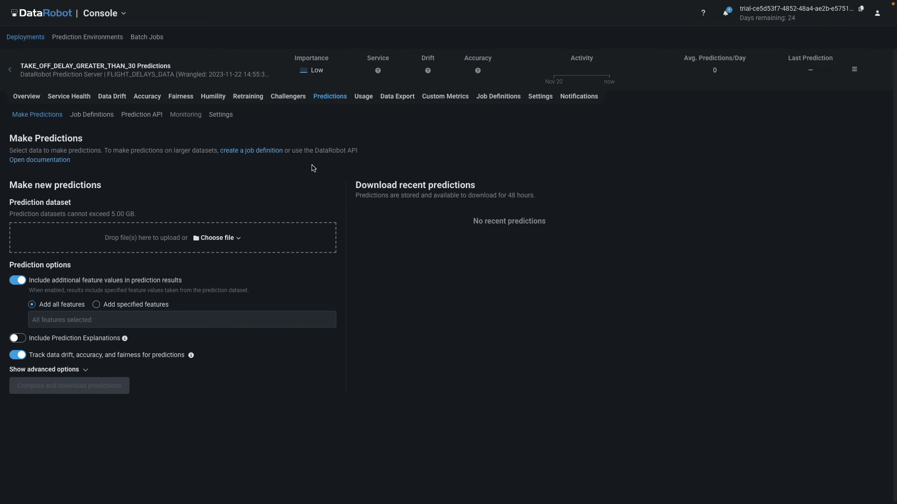
# Step: Compute predictions for the AI Catalog dataset FLIGHT_DELAYS_SCORING_DATA and download the results file
pyautogui.click(237, 242)
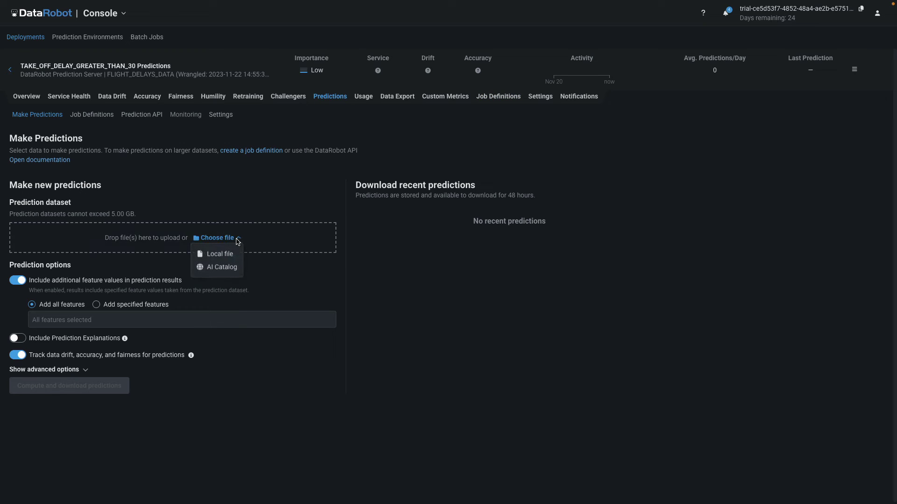
pyautogui.click(223, 267)
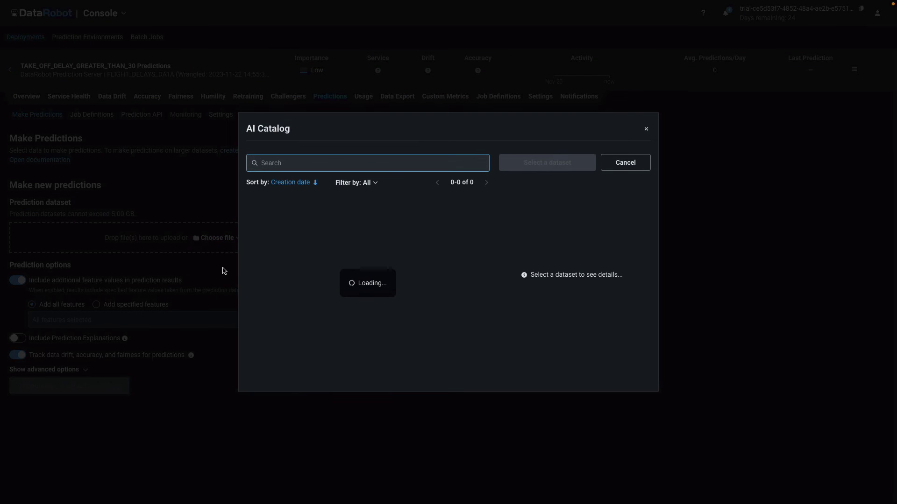
pyautogui.scroll(-2, 484, 290)
pyautogui.scroll(-2, 483, 290)
pyautogui.scroll(-2, 484, 289)
pyautogui.scroll(-2, 483, 290)
pyautogui.scroll(-2, 484, 290)
pyautogui.scroll(-2, 483, 289)
pyautogui.click(311, 255)
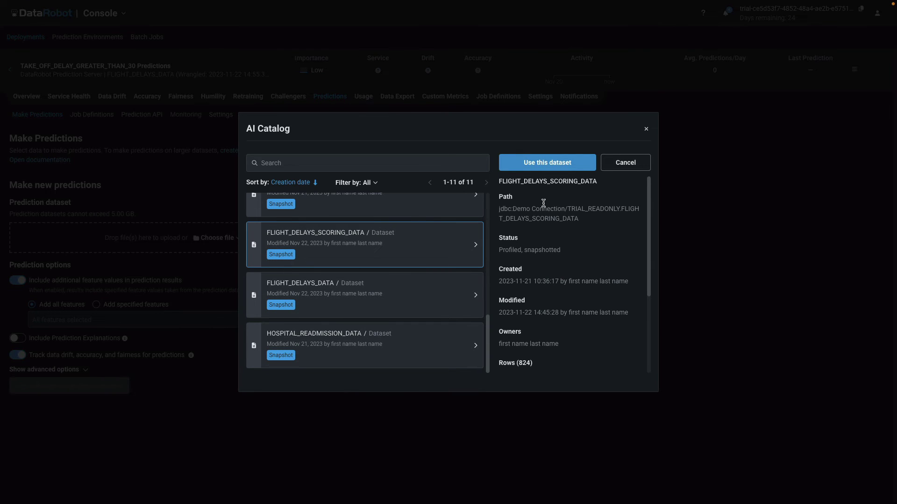
pyautogui.click(539, 165)
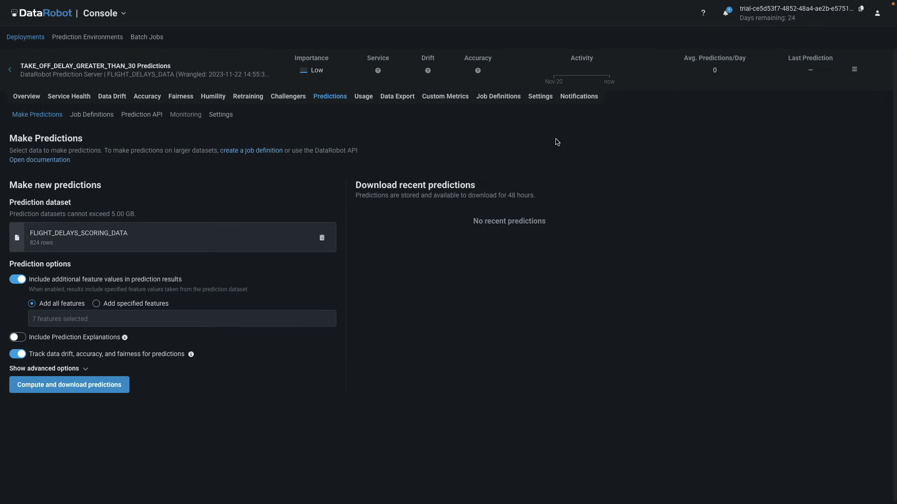
pyautogui.click(72, 392)
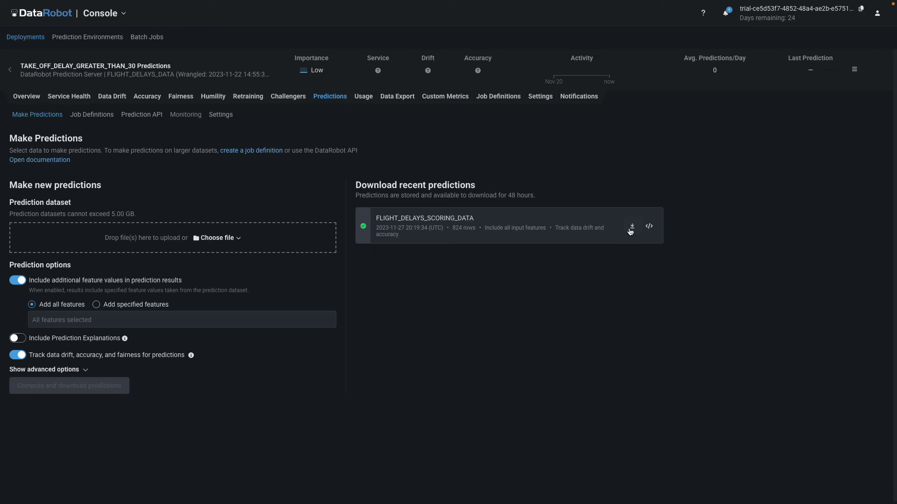
pyautogui.click(633, 229)
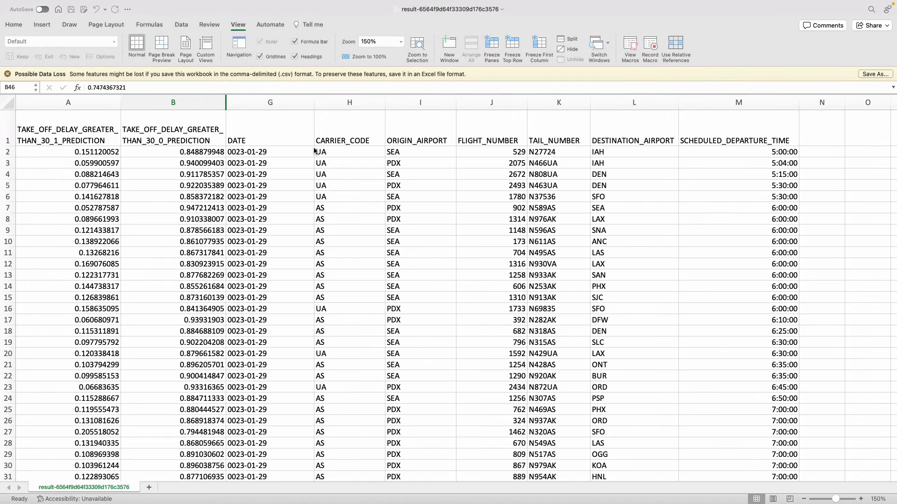
pyautogui.click(278, 104)
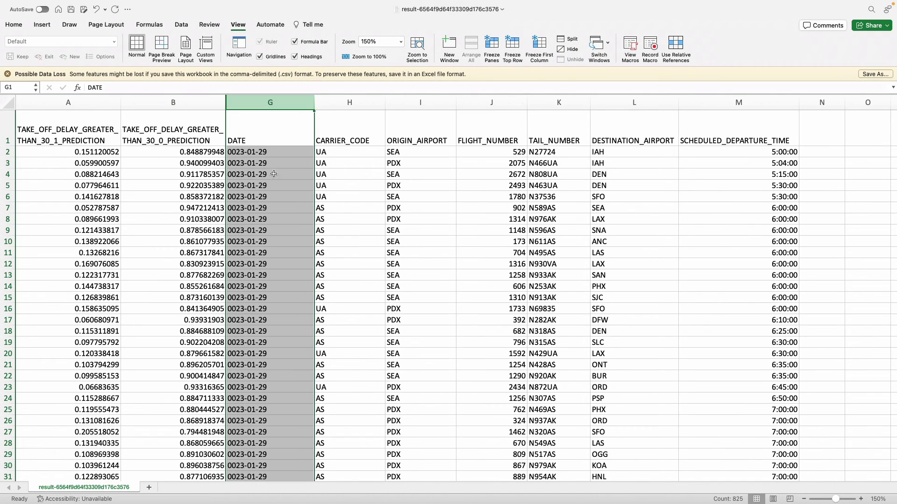
pyautogui.click(746, 105)
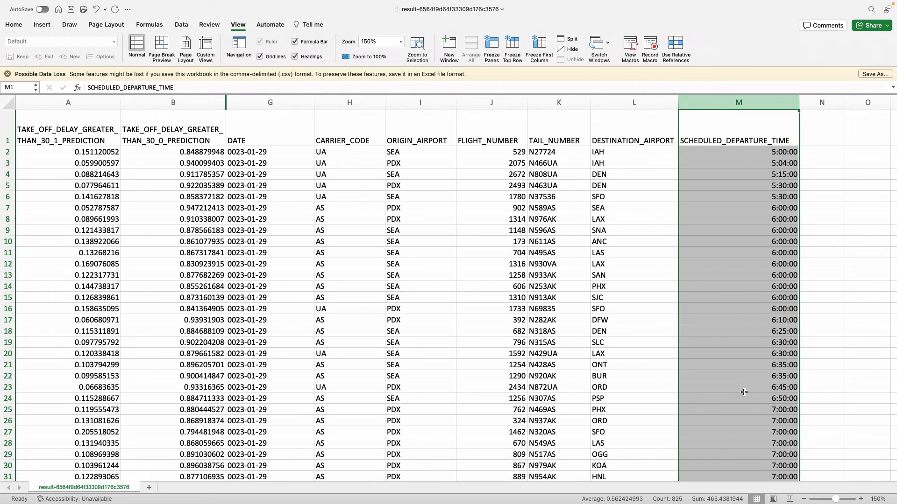
pyautogui.click(67, 102)
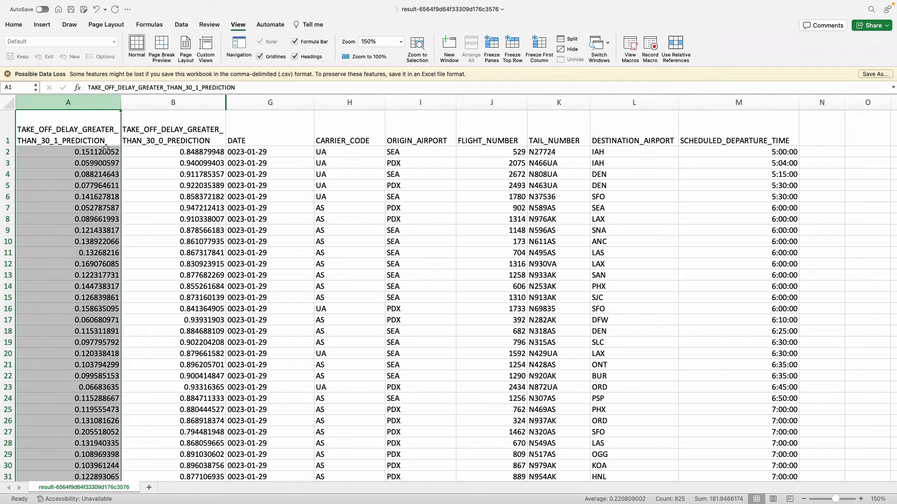
pyautogui.moveTo(95, 152); pyautogui.dragTo(126, 152)
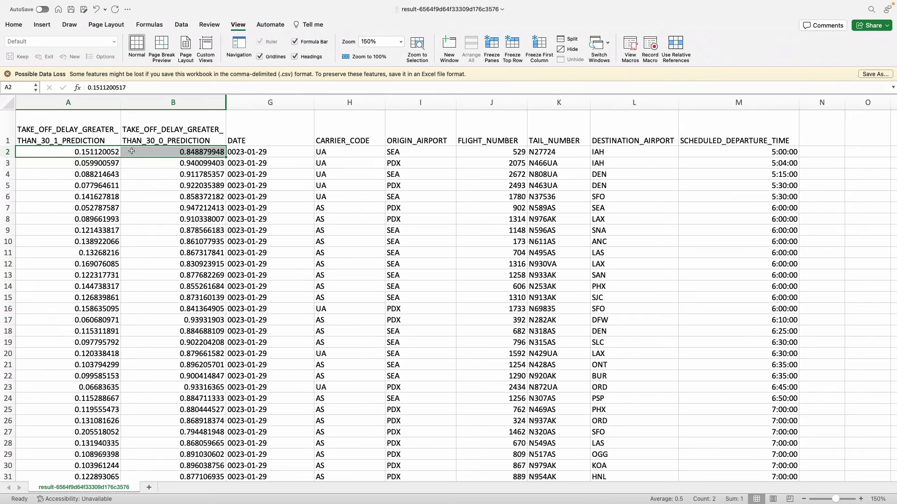
pyautogui.click(172, 102)
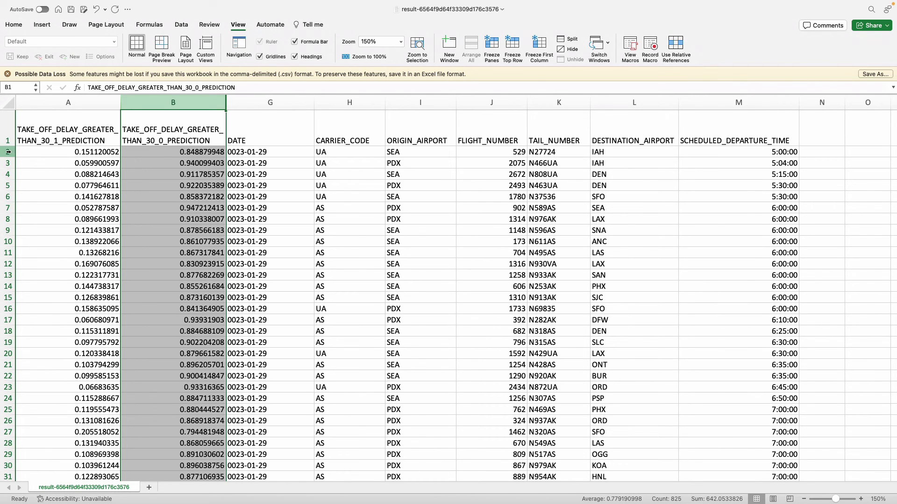
pyautogui.moveTo(9, 151); pyautogui.dragTo(7, 443)
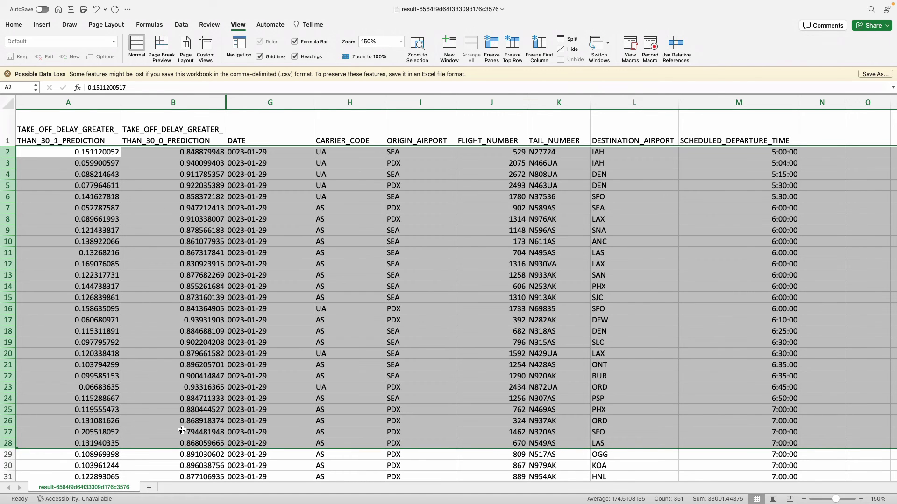
pyautogui.click(681, 376)
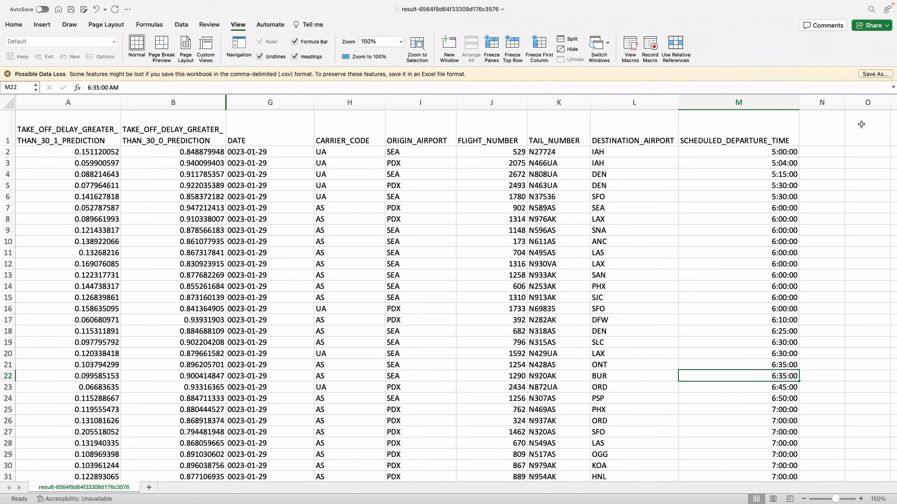
pyautogui.moveTo(893, 117); pyautogui.dragTo(893, 137)
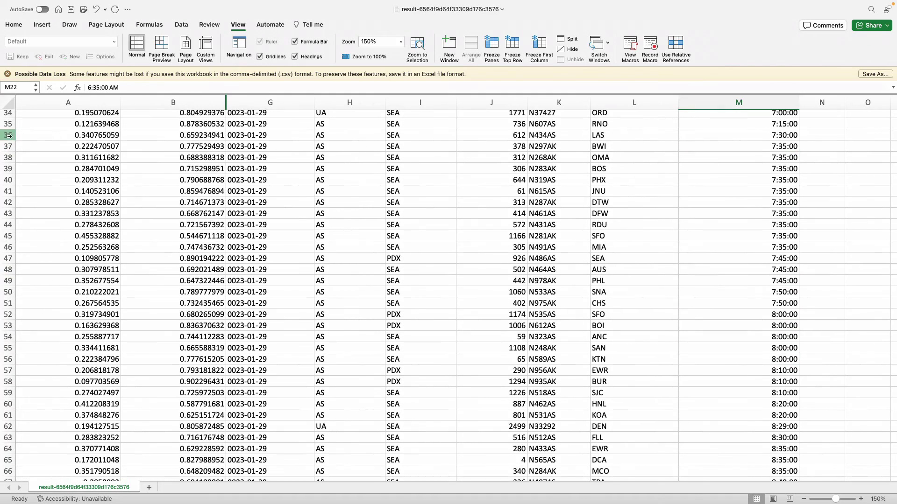
pyautogui.moveTo(8, 135); pyautogui.dragTo(4, 281)
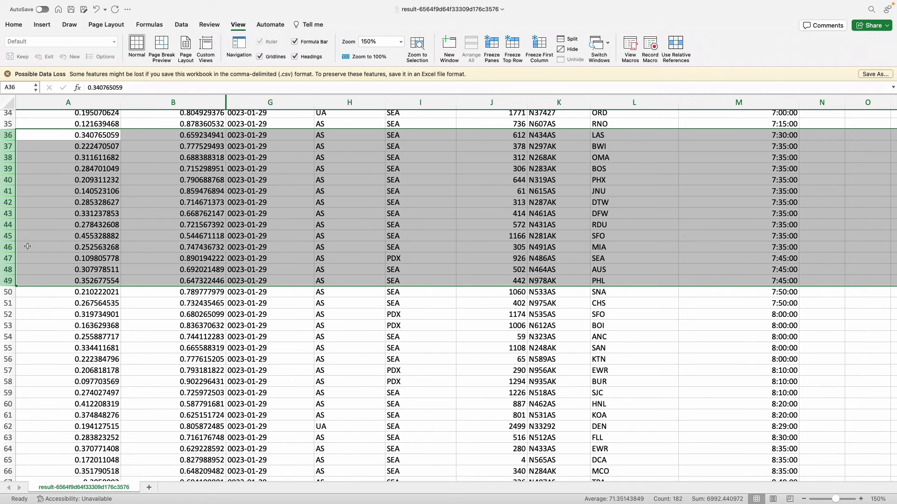
pyautogui.click(7, 236)
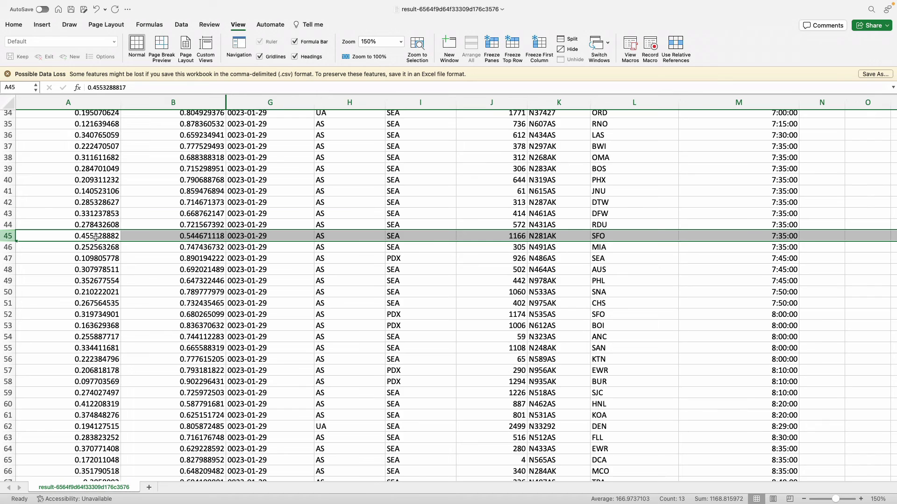
pyautogui.click(431, 232)
pyautogui.click(622, 241)
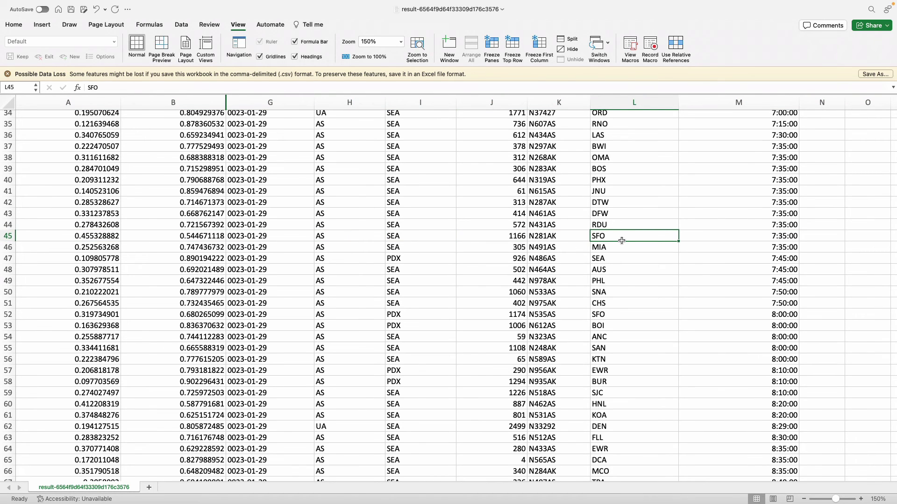
pyautogui.scroll(-5, 665, 235)
pyautogui.scroll(-20, 735, 227)
pyautogui.scroll(-2, 806, 220)
pyautogui.scroll(-12, 877, 214)
pyautogui.moveTo(893, 213); pyautogui.dragTo(893, 444)
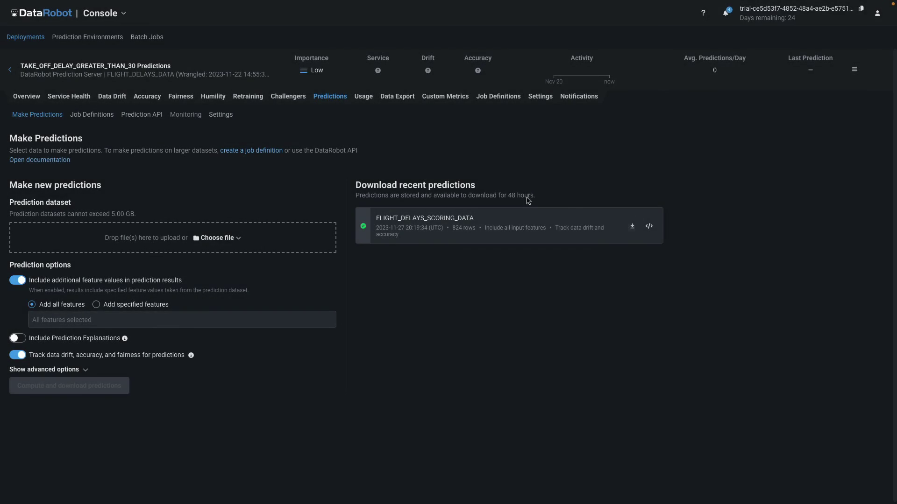
# Step: Check Service Health, then Data Drift details for DATE (Day of Week), drift 3.176
pyautogui.click(71, 101)
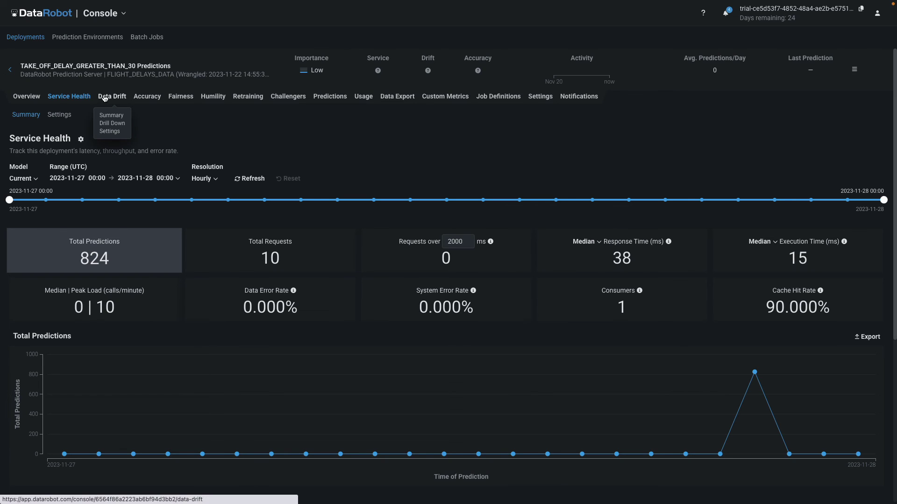
pyautogui.click(127, 102)
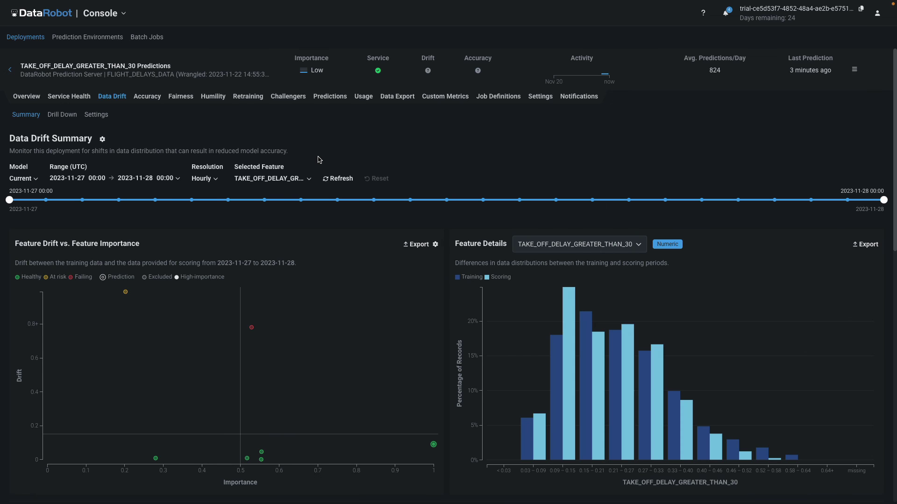
pyautogui.click(125, 292)
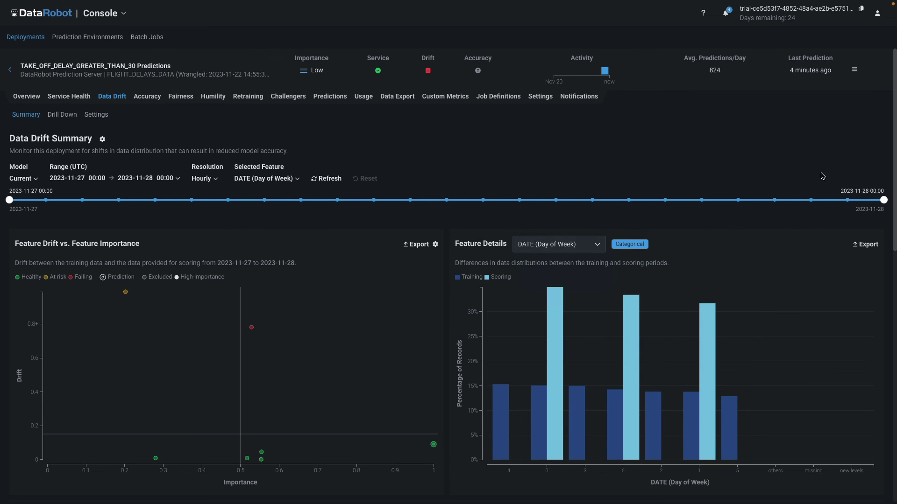
pyautogui.click(854, 70)
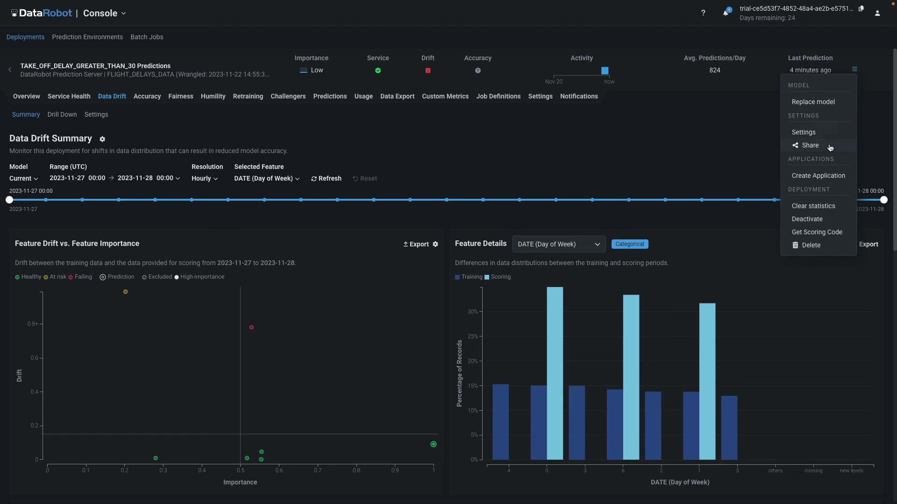
# Step: Open the Share dialog for the TAKE_OFF_DELAY_GREATER_THAN_30 Predictions deployment
pyautogui.click(810, 146)
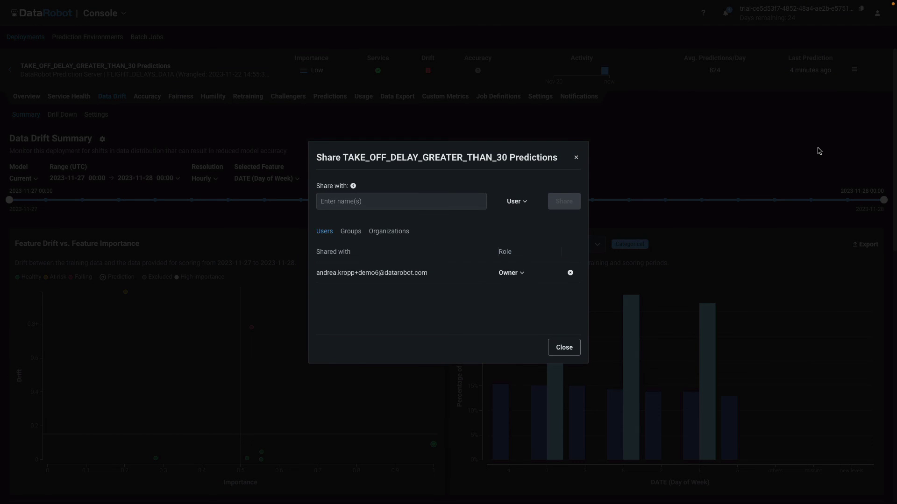